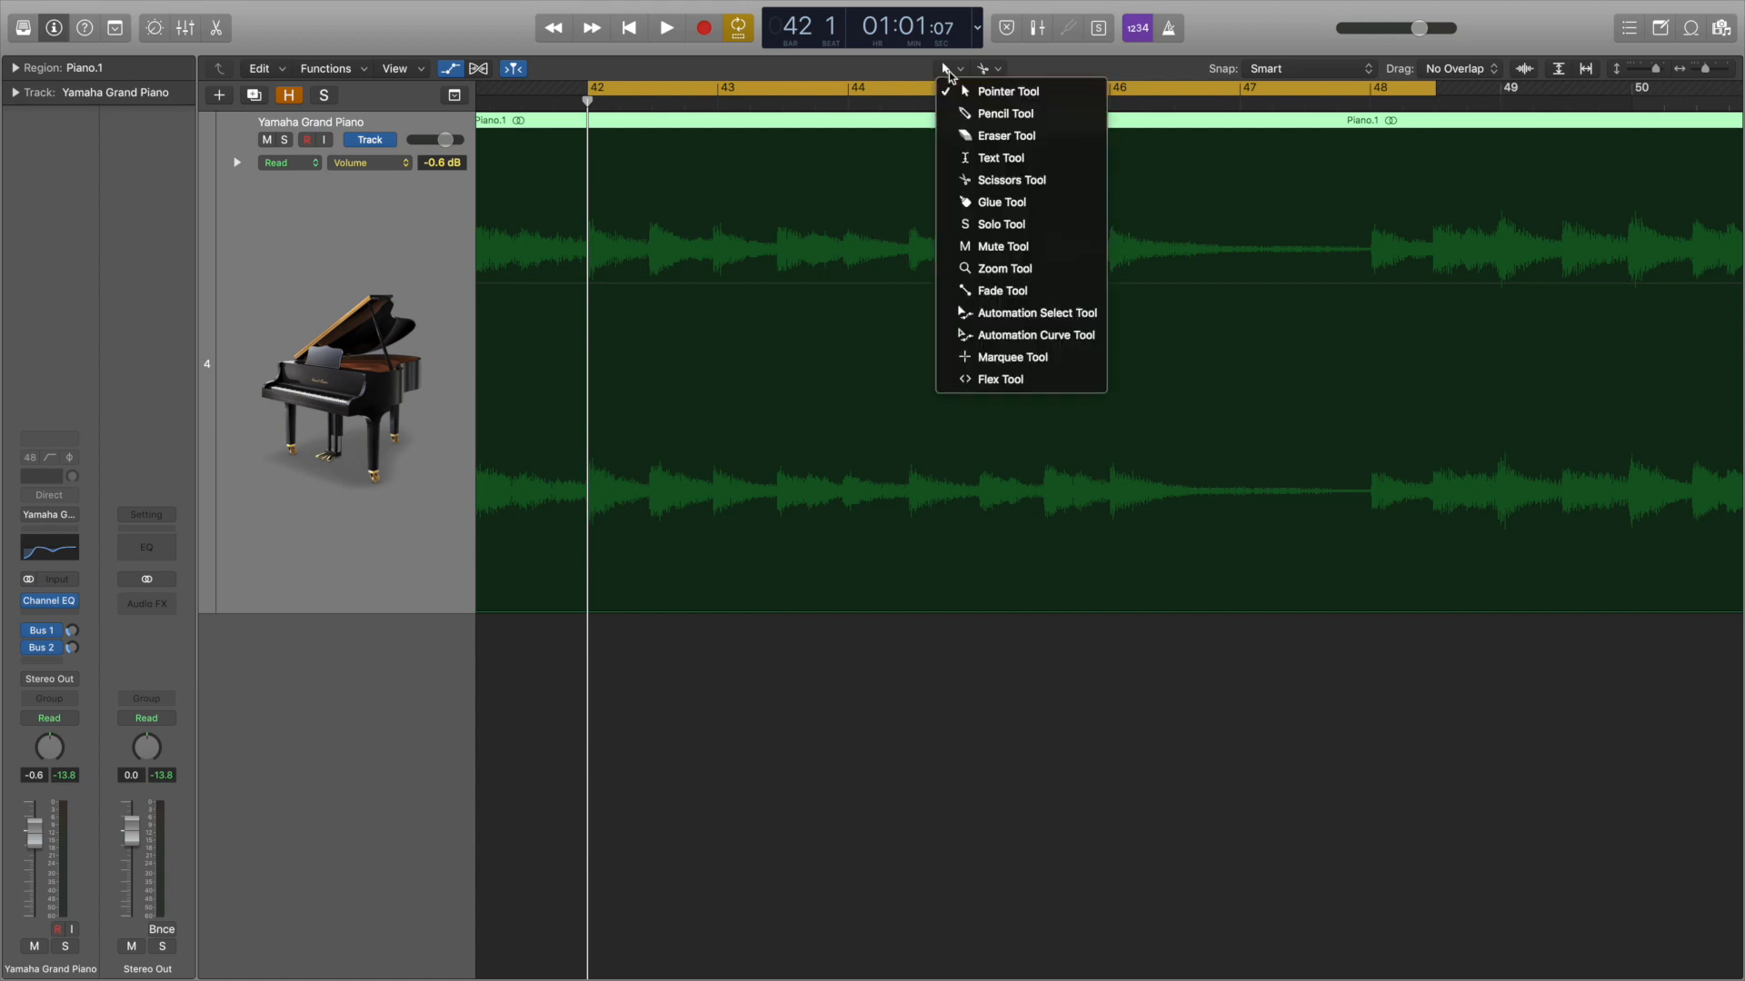
Select bars 42 to 43 of the piano region with the Marquee tool and raise that section's volume automation to -0.3 dB.
left_click(989, 358)
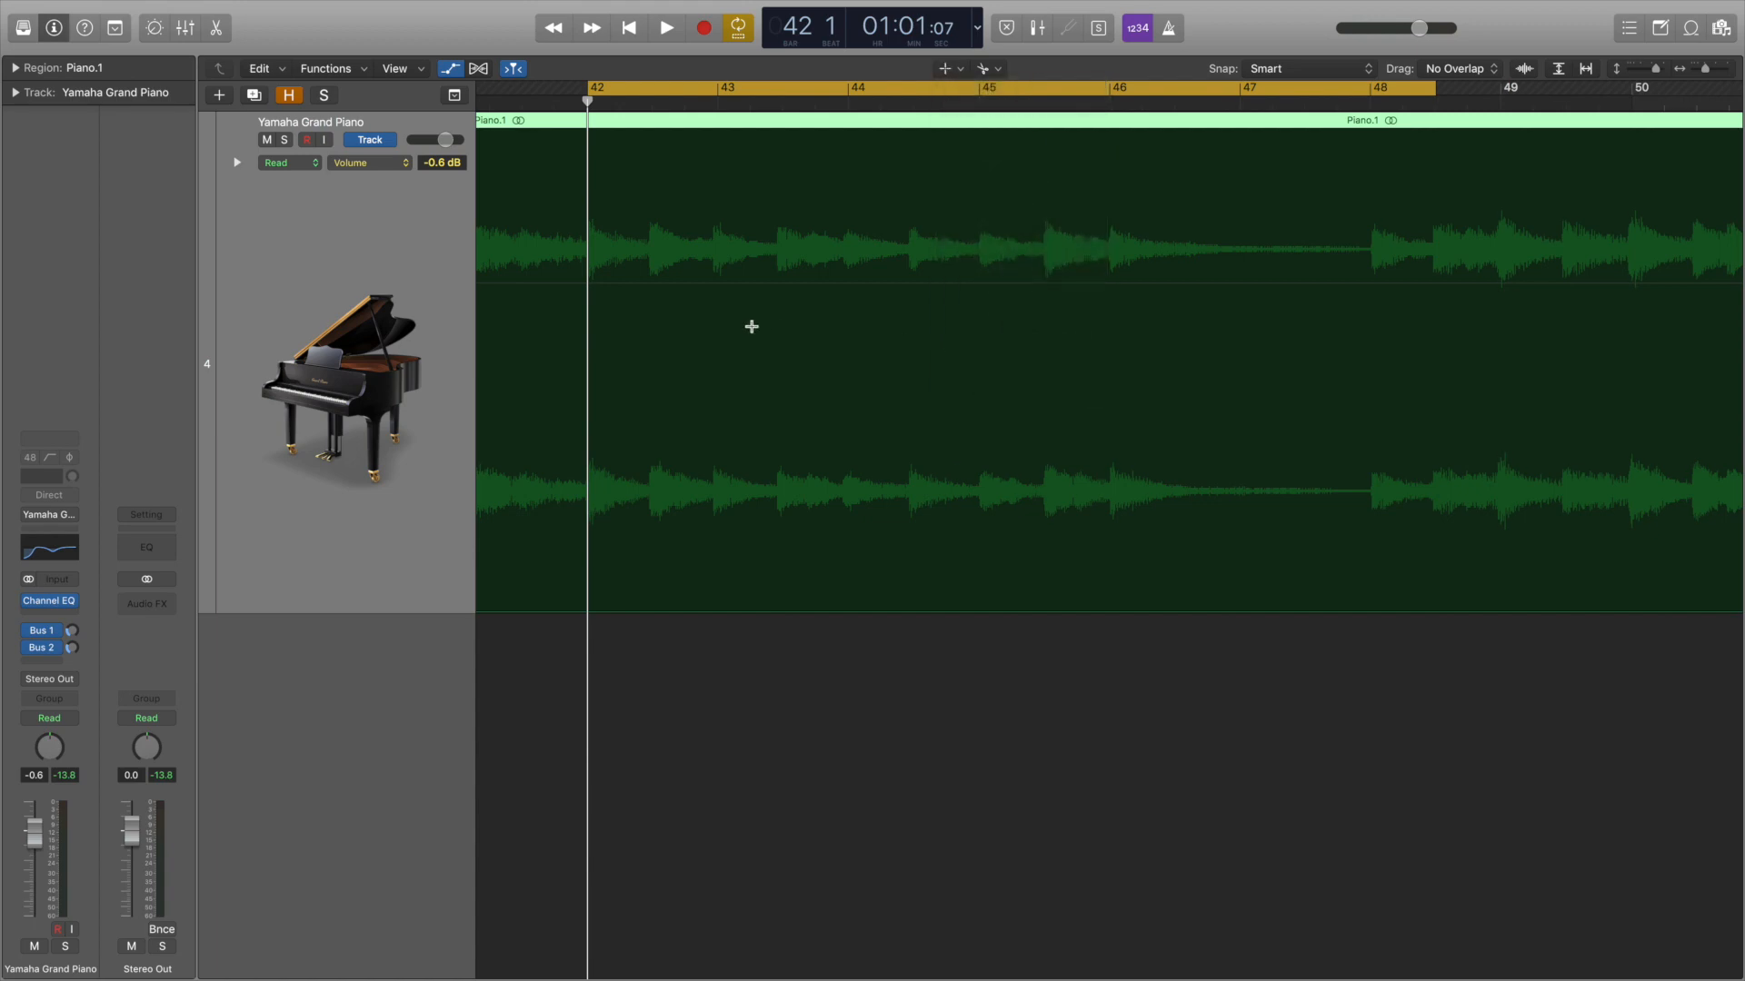
left_click_drag(586, 286, 734, 290)
key("t")
key("t")
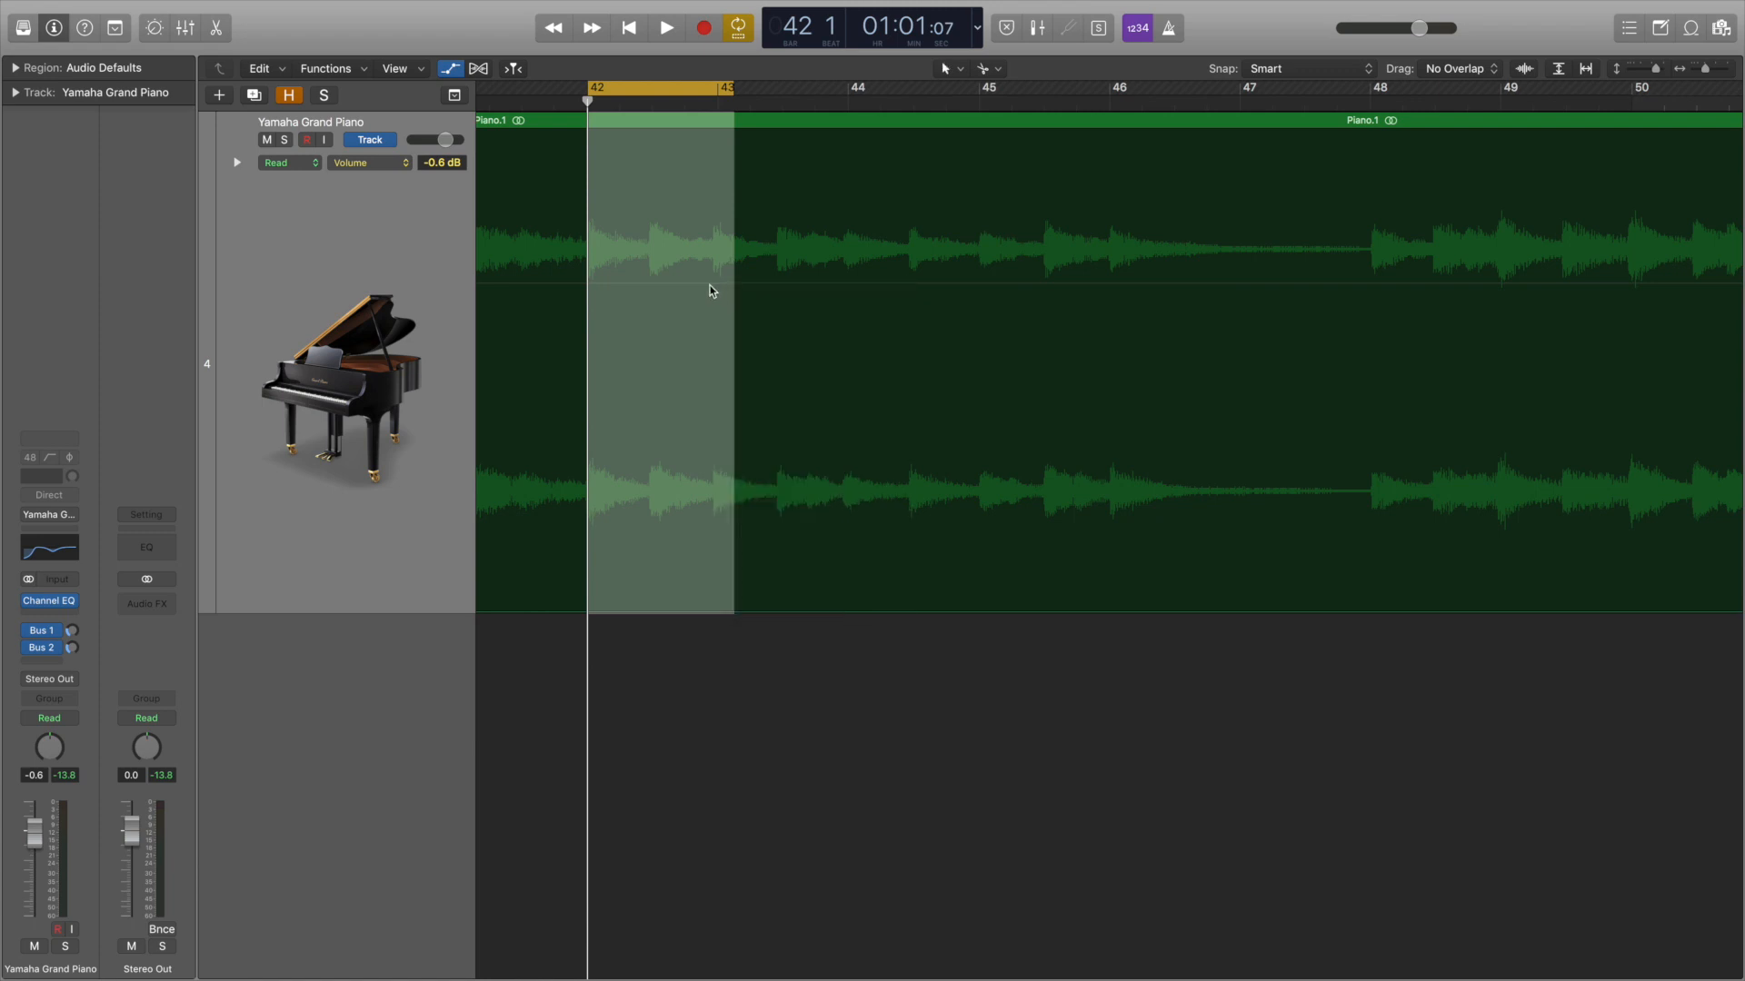
left_click(710, 285)
mouse_move(707, 289)
left_mouse_down()
mouse_move(709, 234)
mouse_move(709, 279)
left_mouse_up()
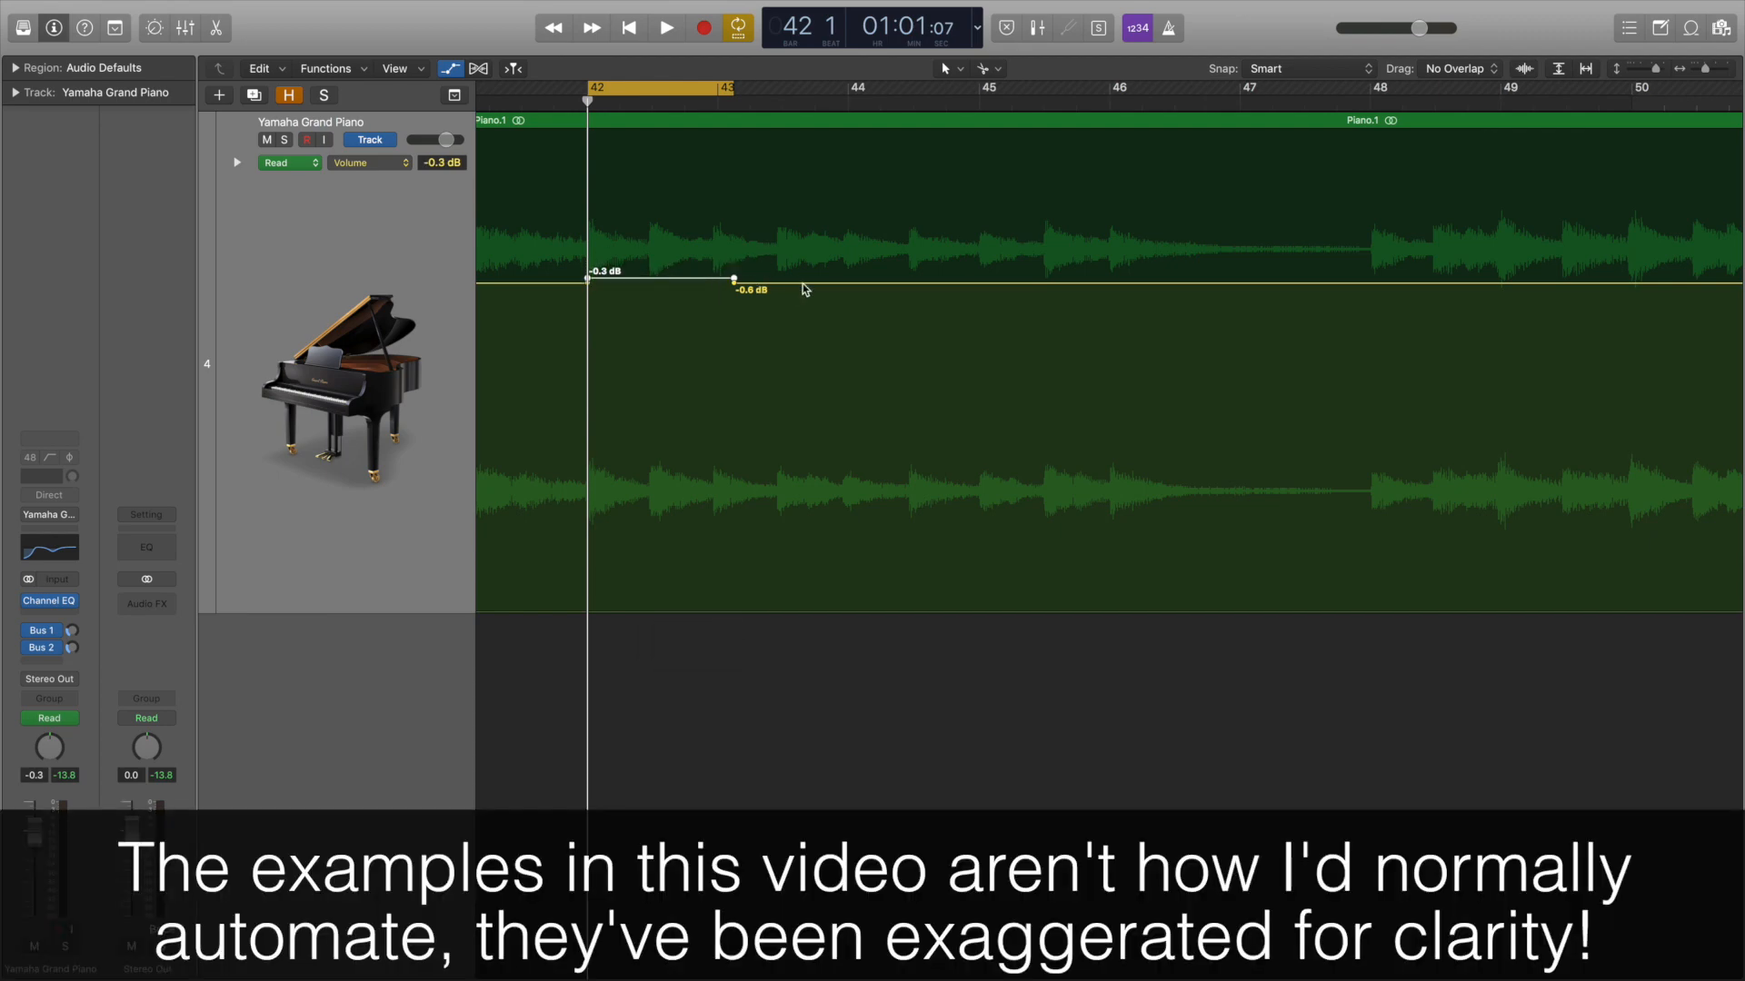
Add volume automation points around bar 44, raise the segment between them to about +2.1 dB, and stop playback.
left_click(883, 284)
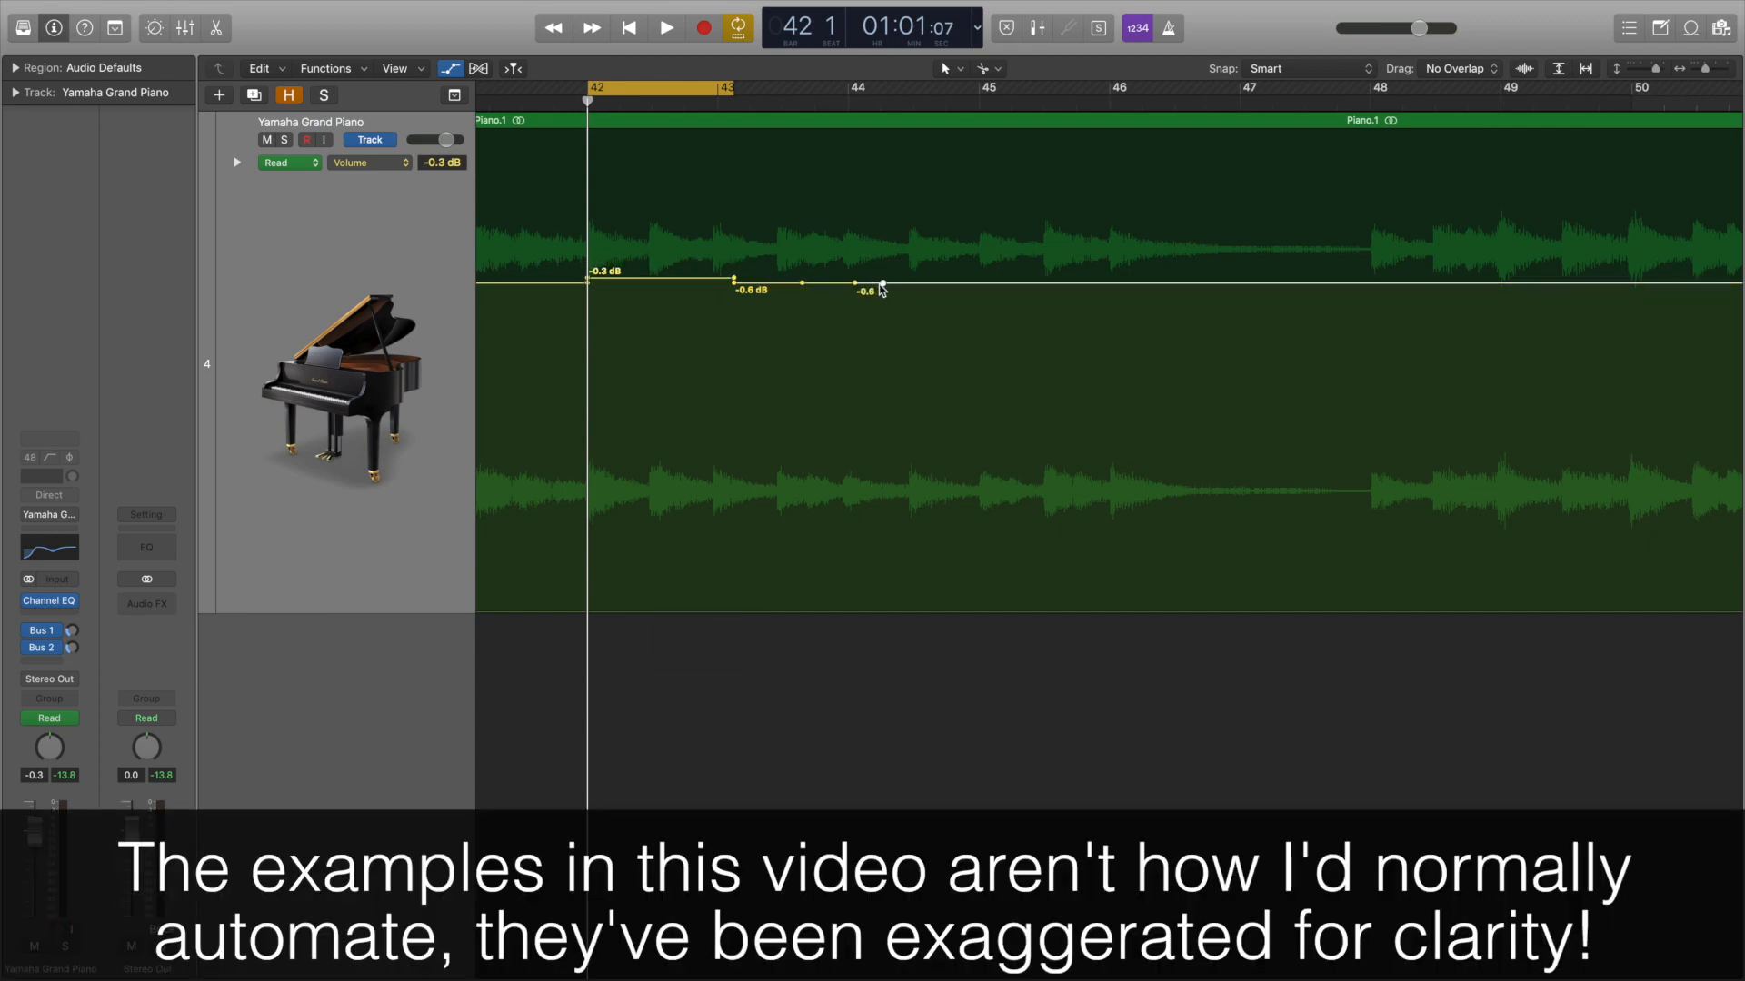
left_click_drag(877, 289, 875, 264)
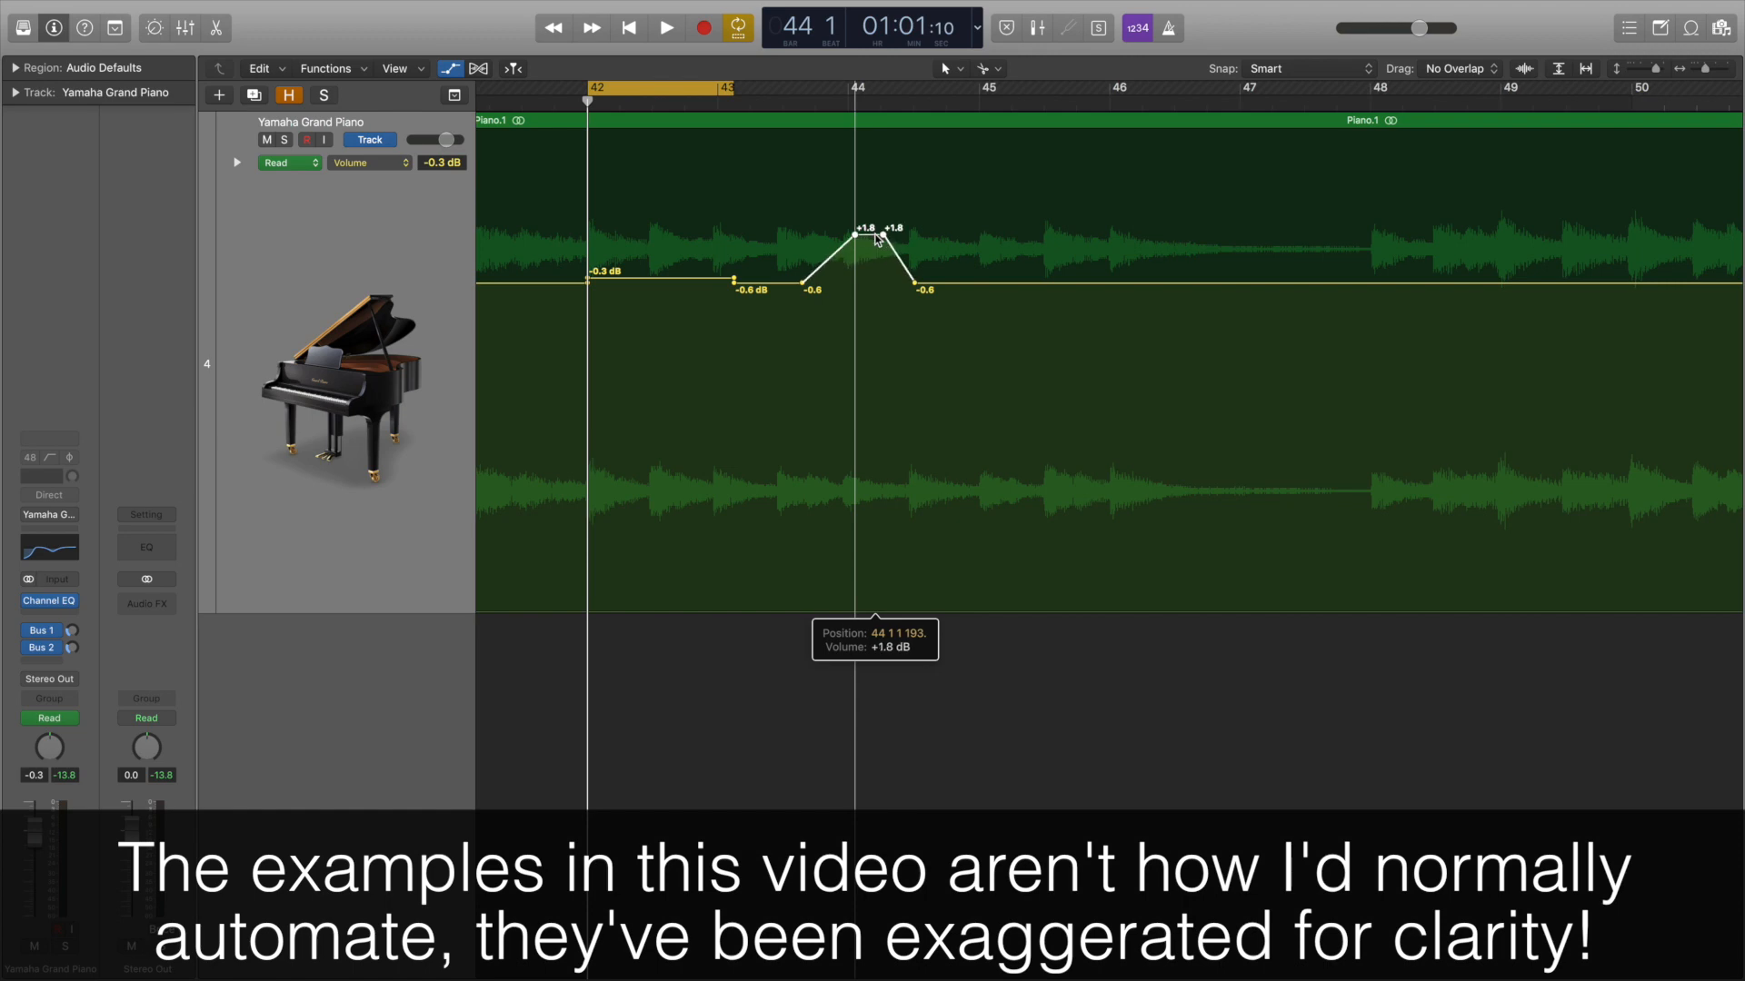
left_click_drag(870, 227, 870, 228)
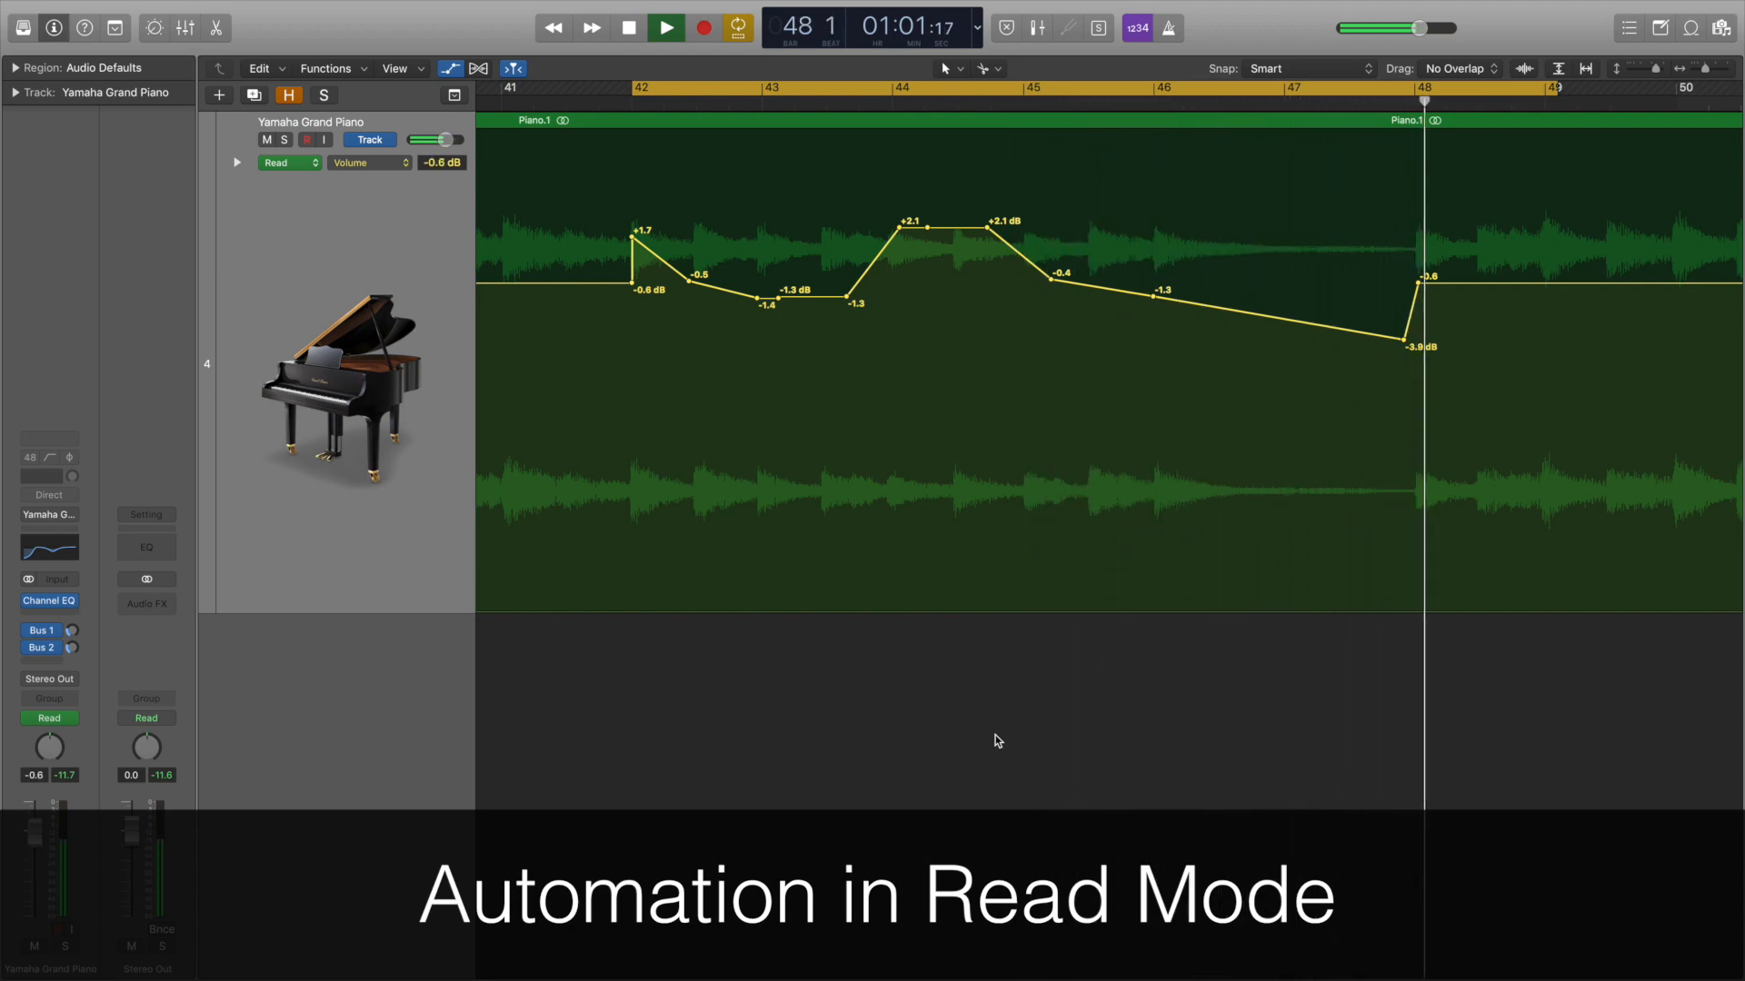
key("space")
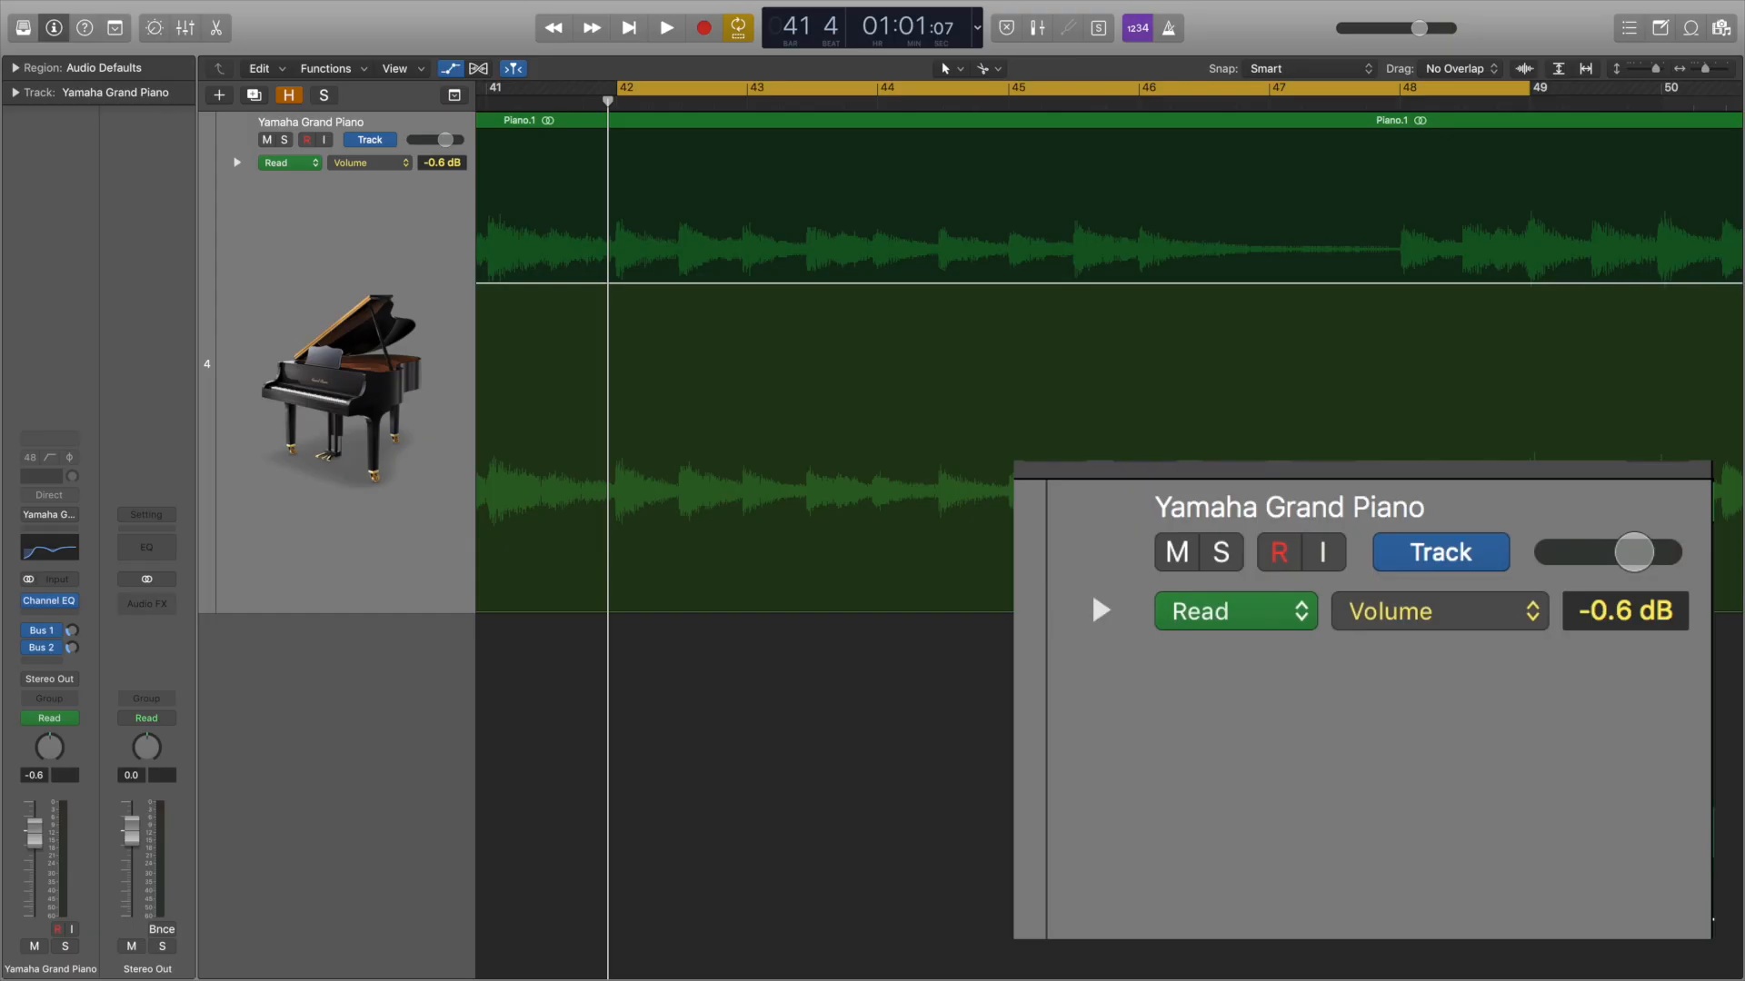
Set the Yamaha Grand Piano track's automation mode to Touch and lower its volume fader to about -0.9 dB.
left_click(315, 163)
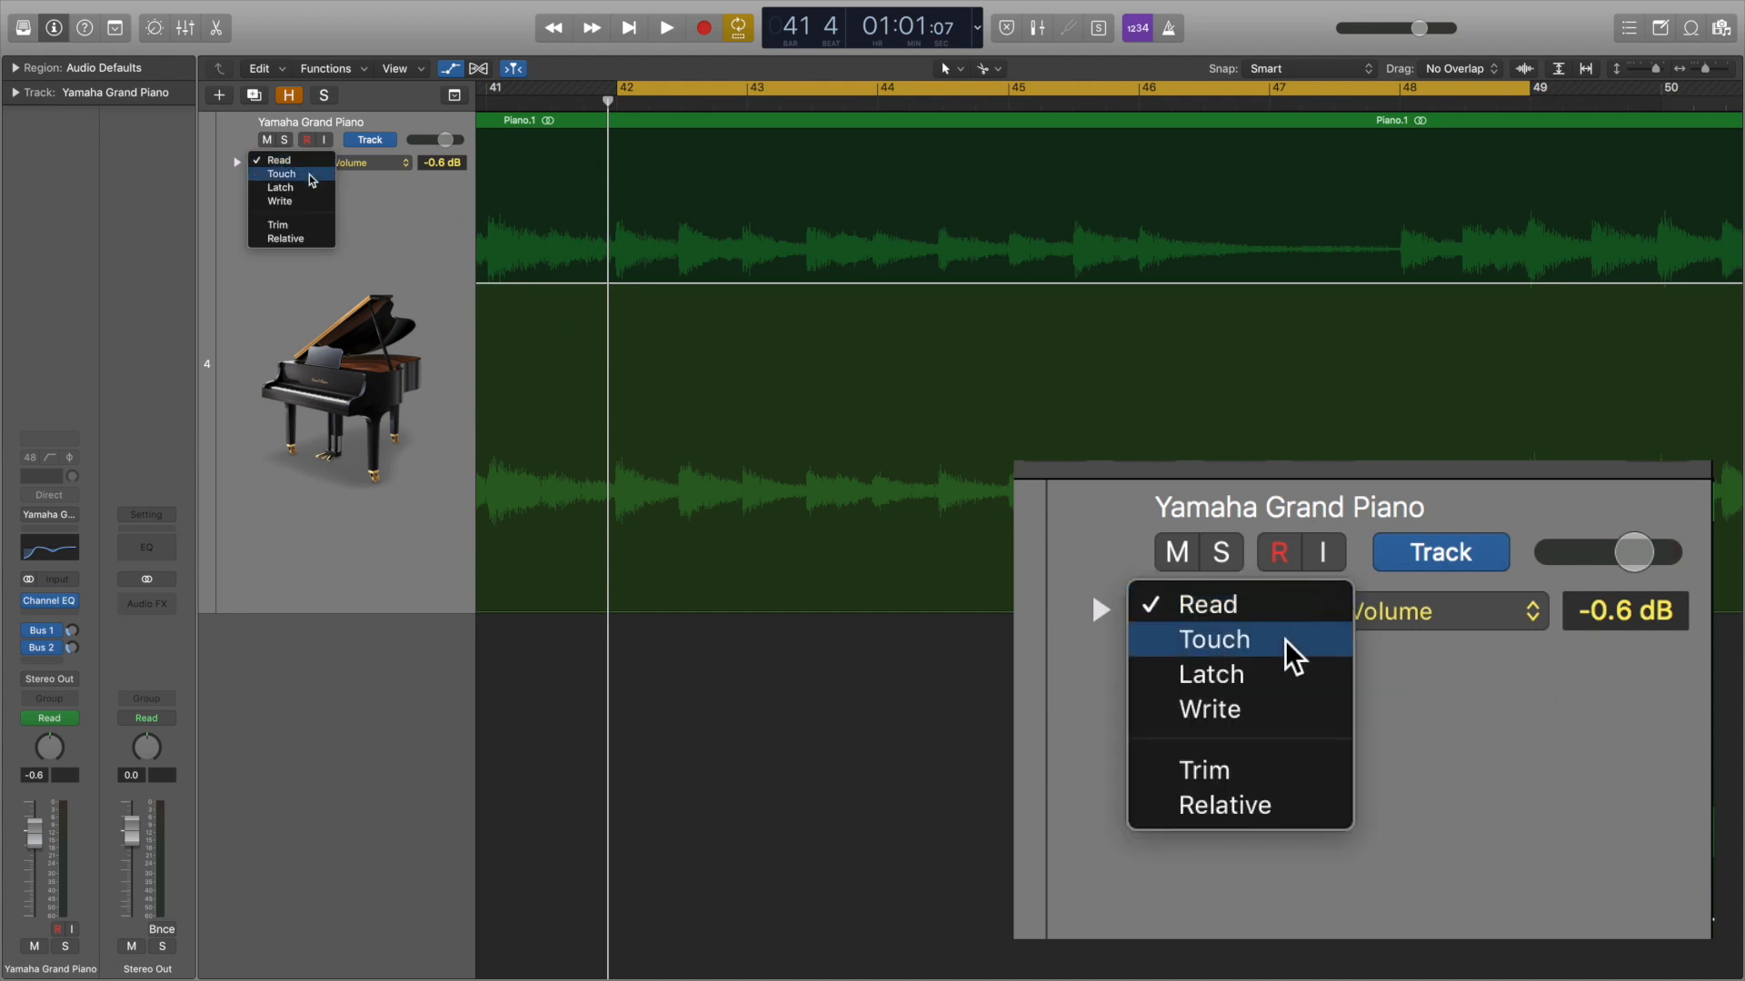
left_click(312, 177)
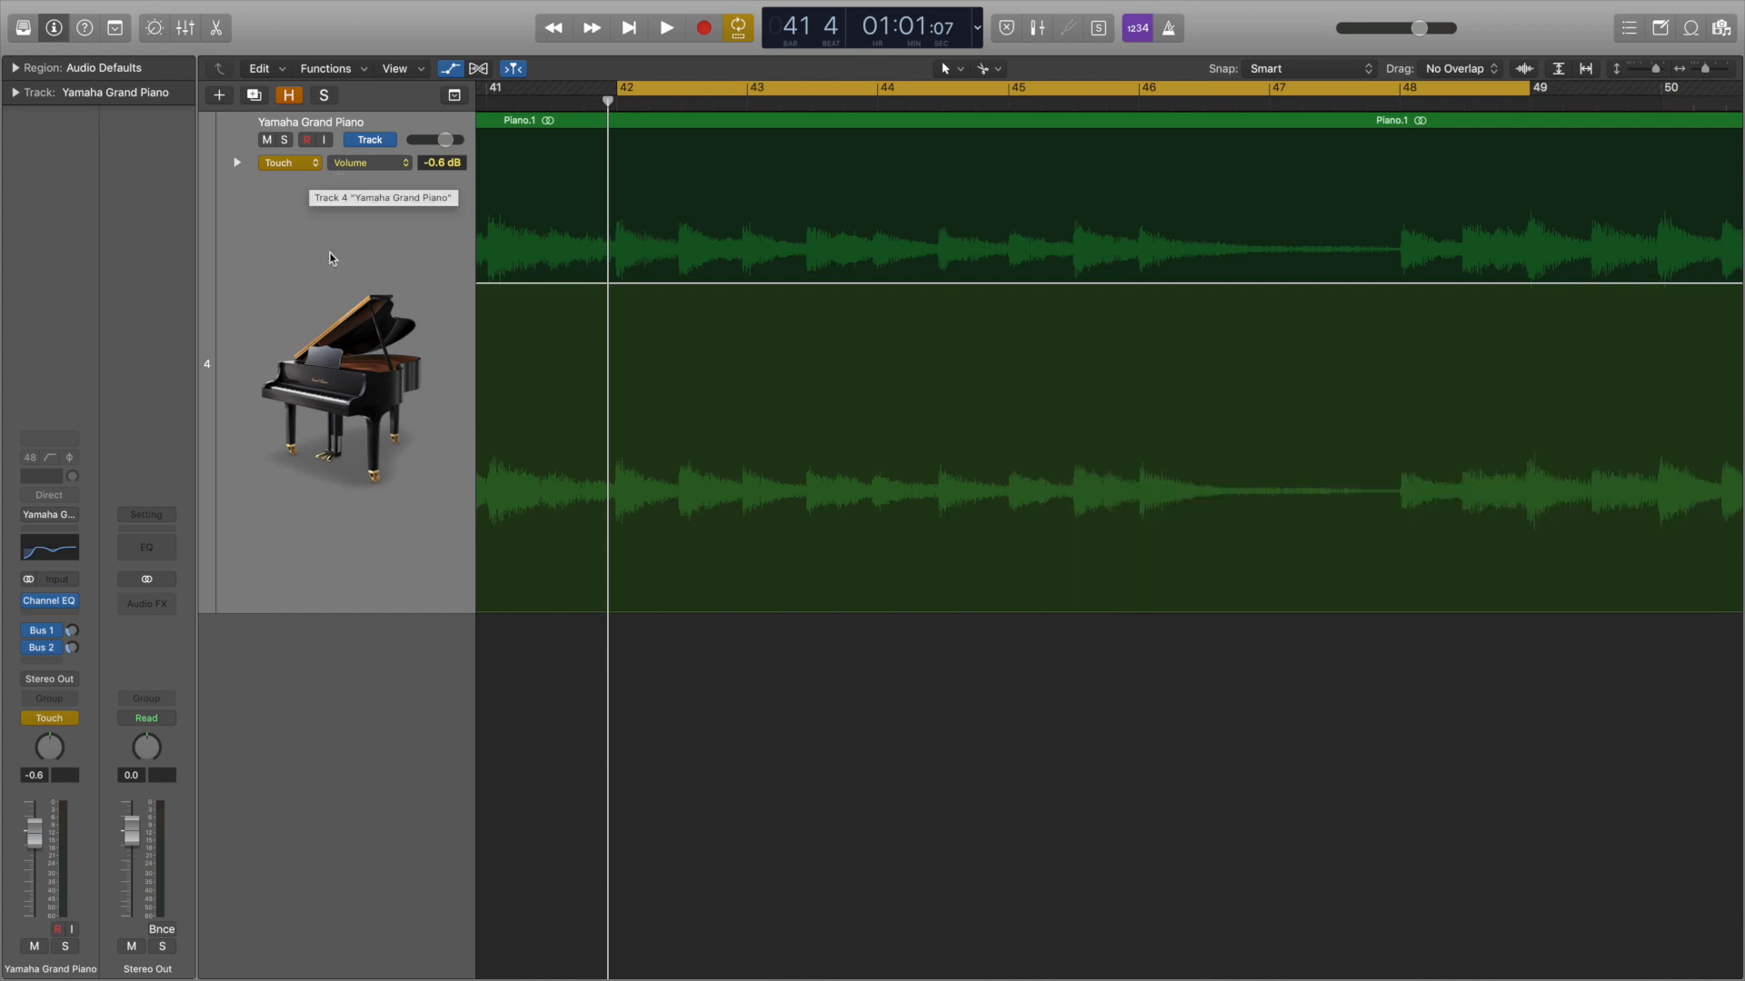
left_click_drag(39, 841, 39, 842)
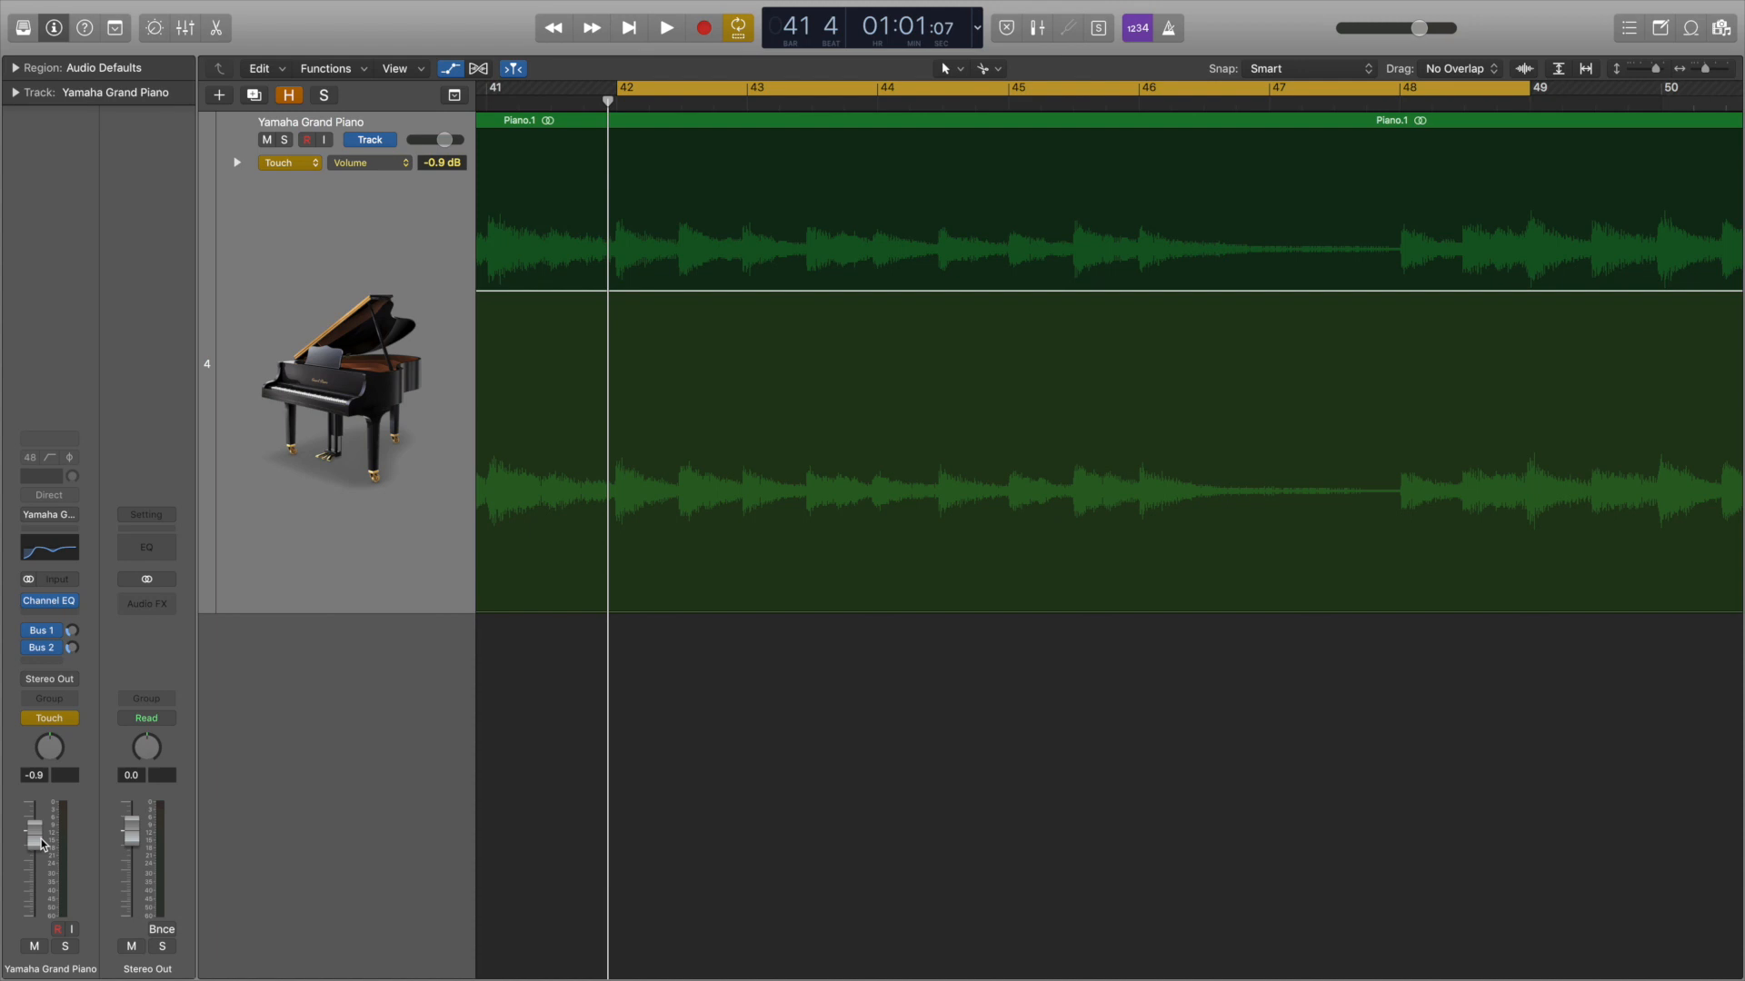
Record Touch volume automation by riding the piano fader from bar 42, releasing it after bar 47, and stop playback.
key("space")
left_click_drag(41, 843, 38, 818)
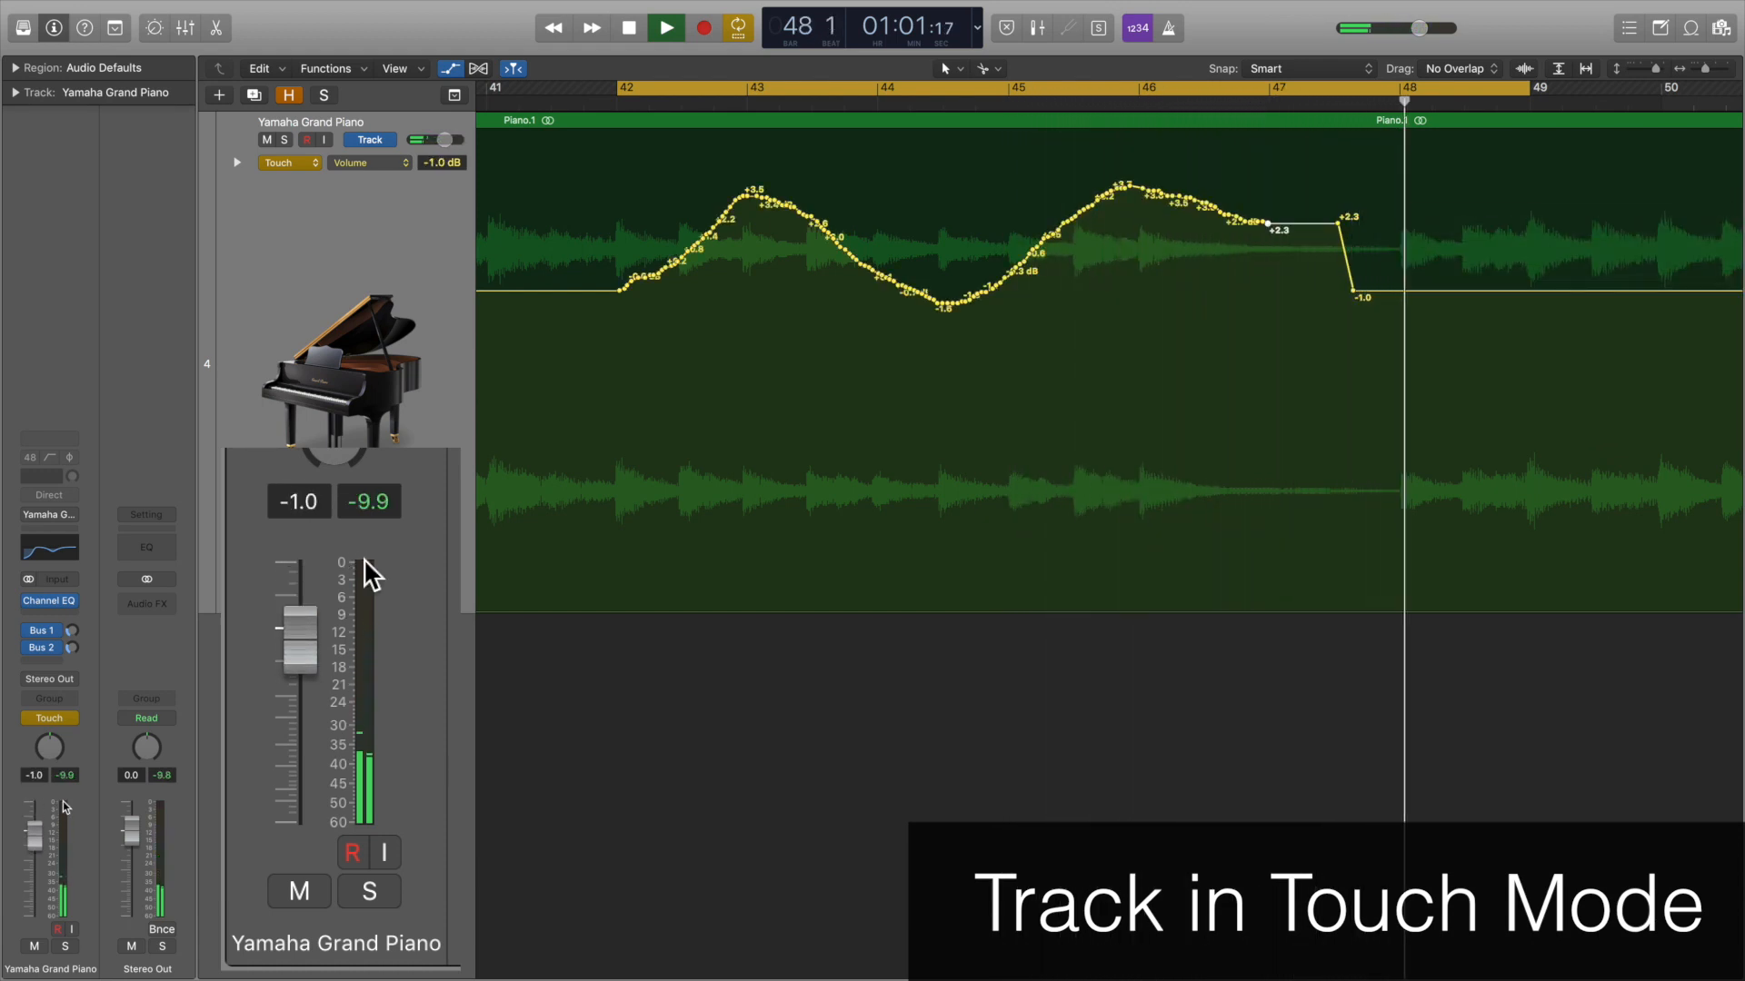
key("space")
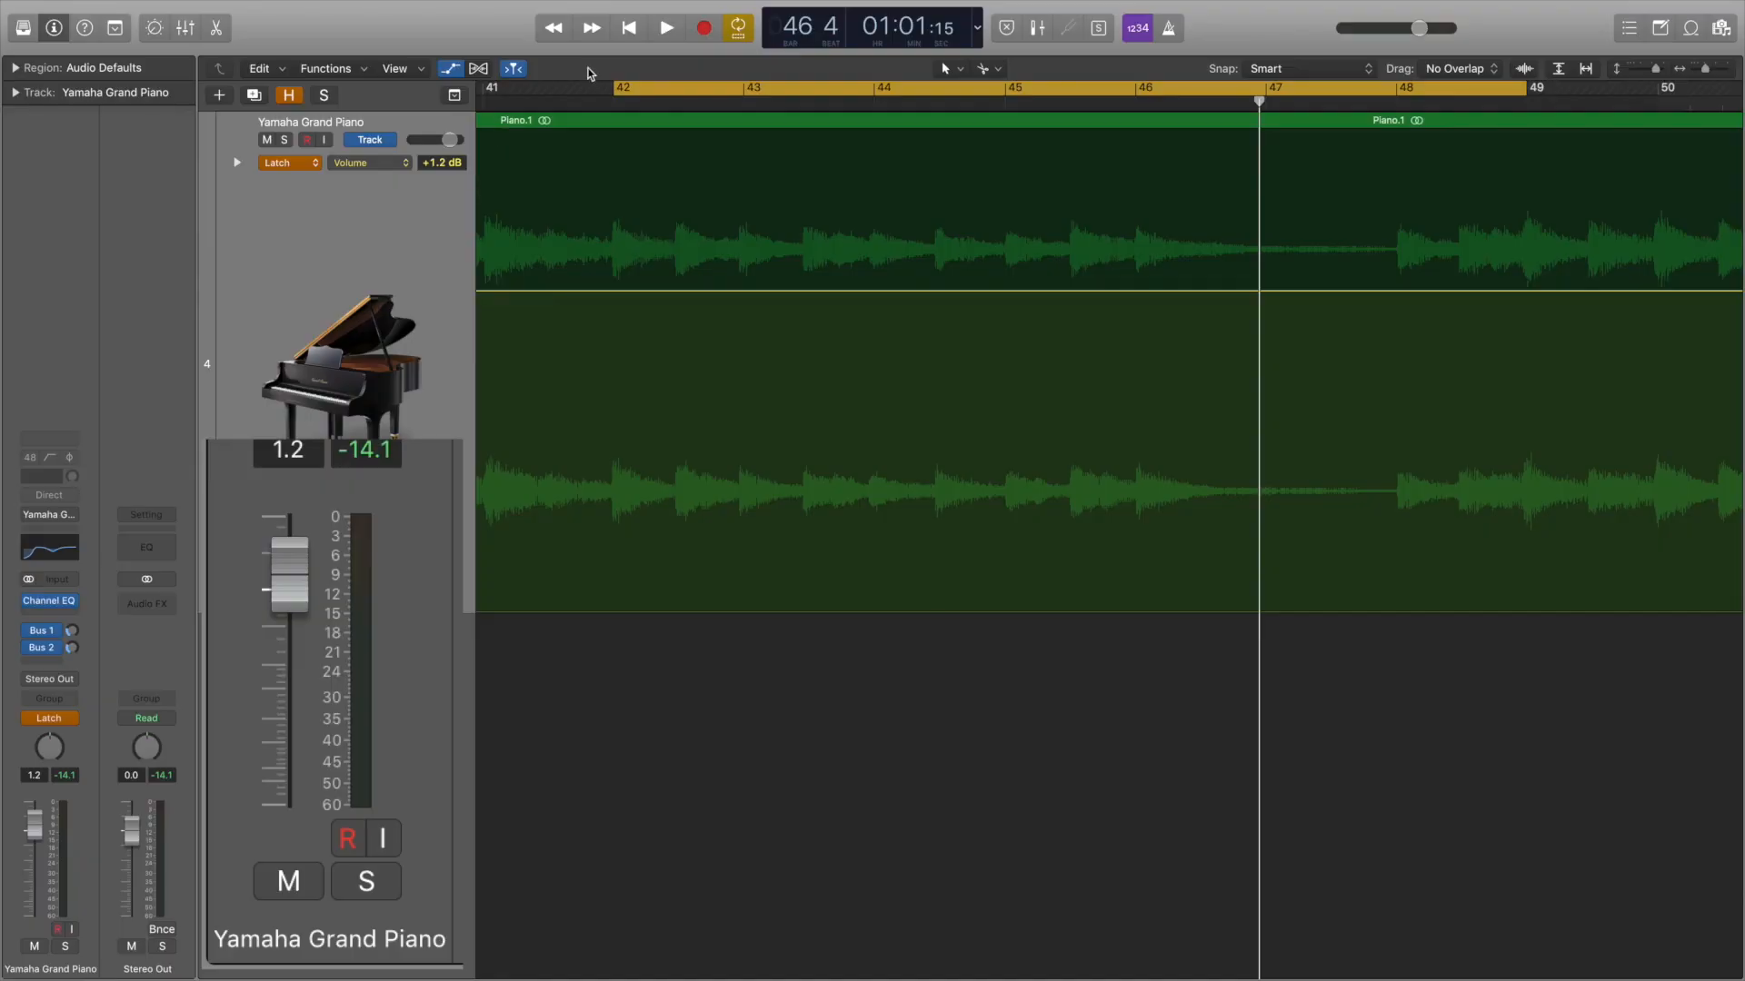
Record Latch volume automation from bar 42, moving the piano fader to about +2.8, -4.4 and +2.1 dB, and stop playback.
left_click(612, 101)
key("space")
mouse_move(289, 625)
left_mouse_down()
mouse_move(310, 531)
mouse_move(300, 701)
mouse_move(296, 545)
mouse_move(322, 521)
left_mouse_up()
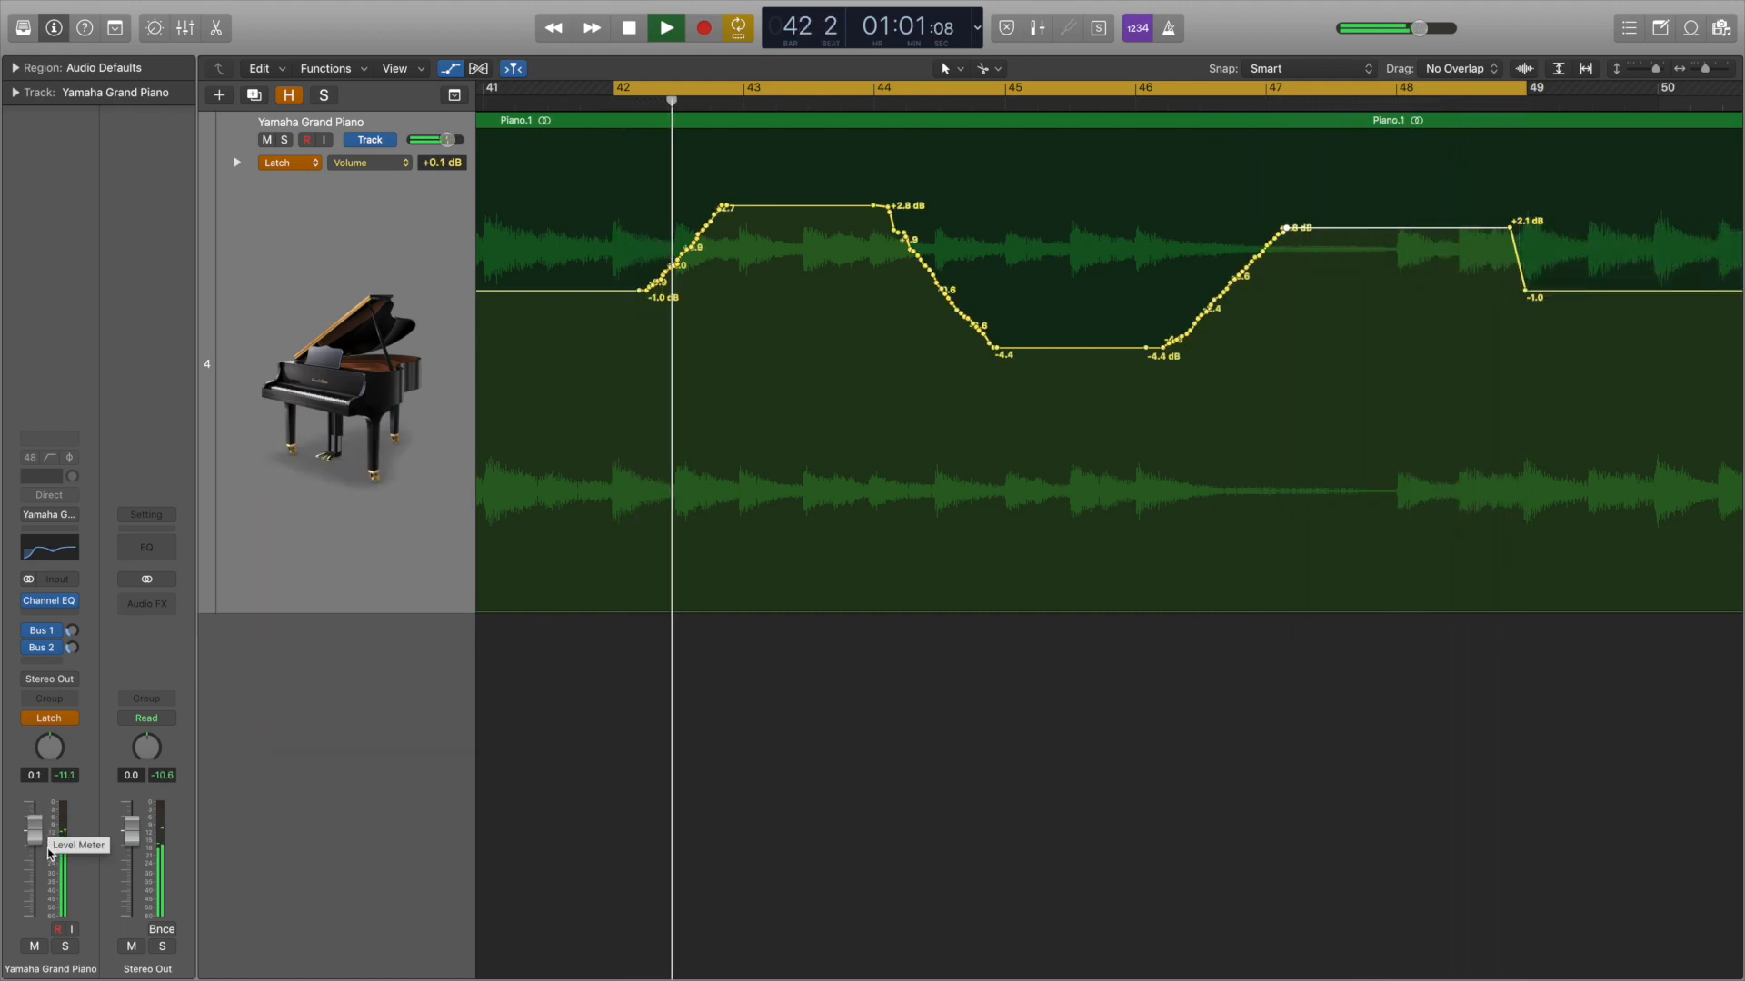
key("space")
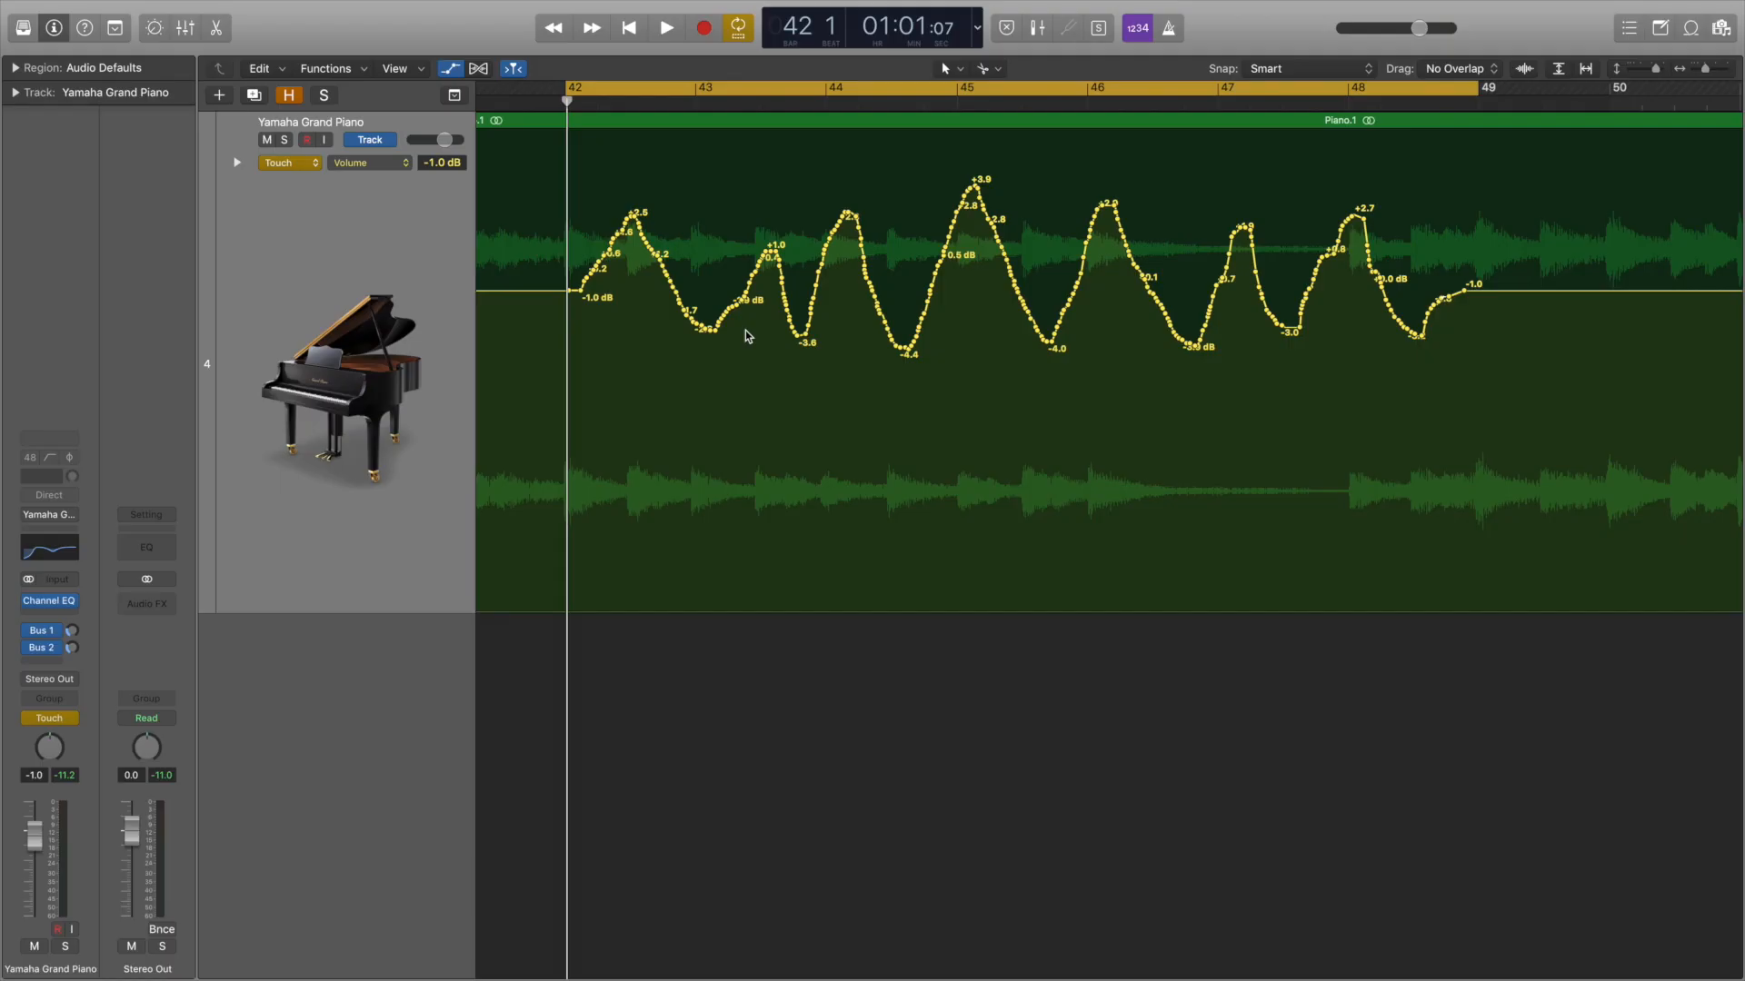
Set the piano track to Write mode and overwrite its volume automation with fader moves from bar 42 to past bar 48.
left_click(307, 162)
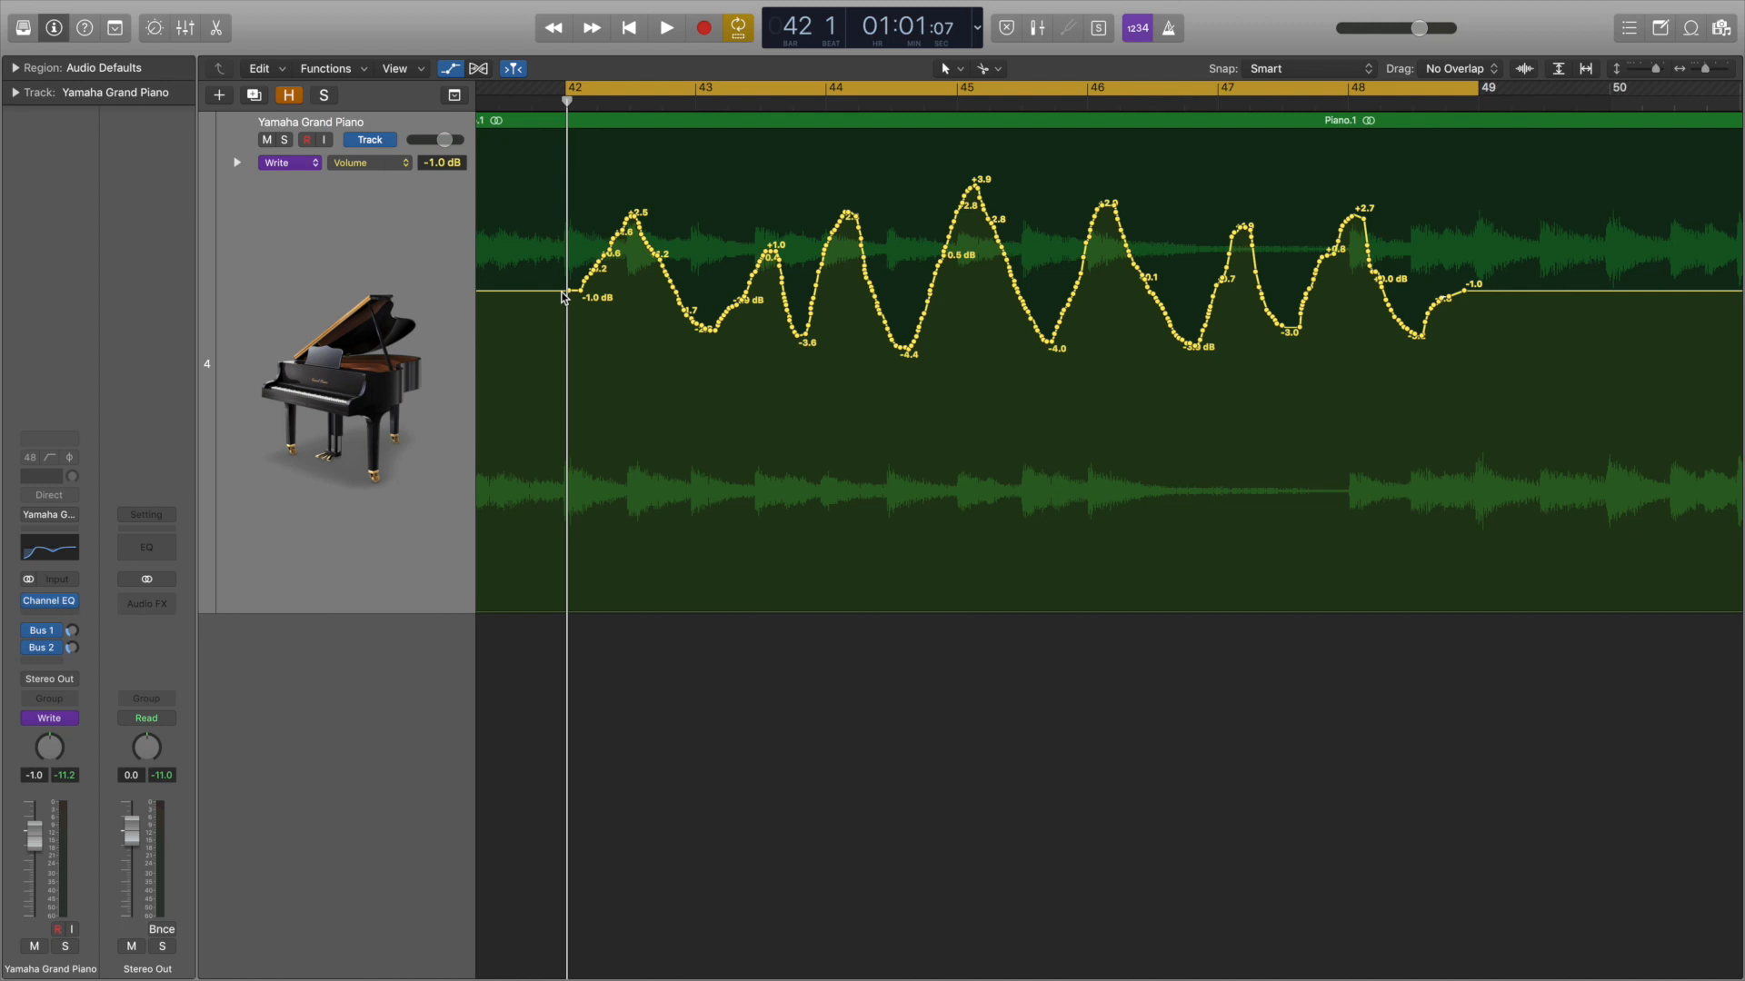
key("space")
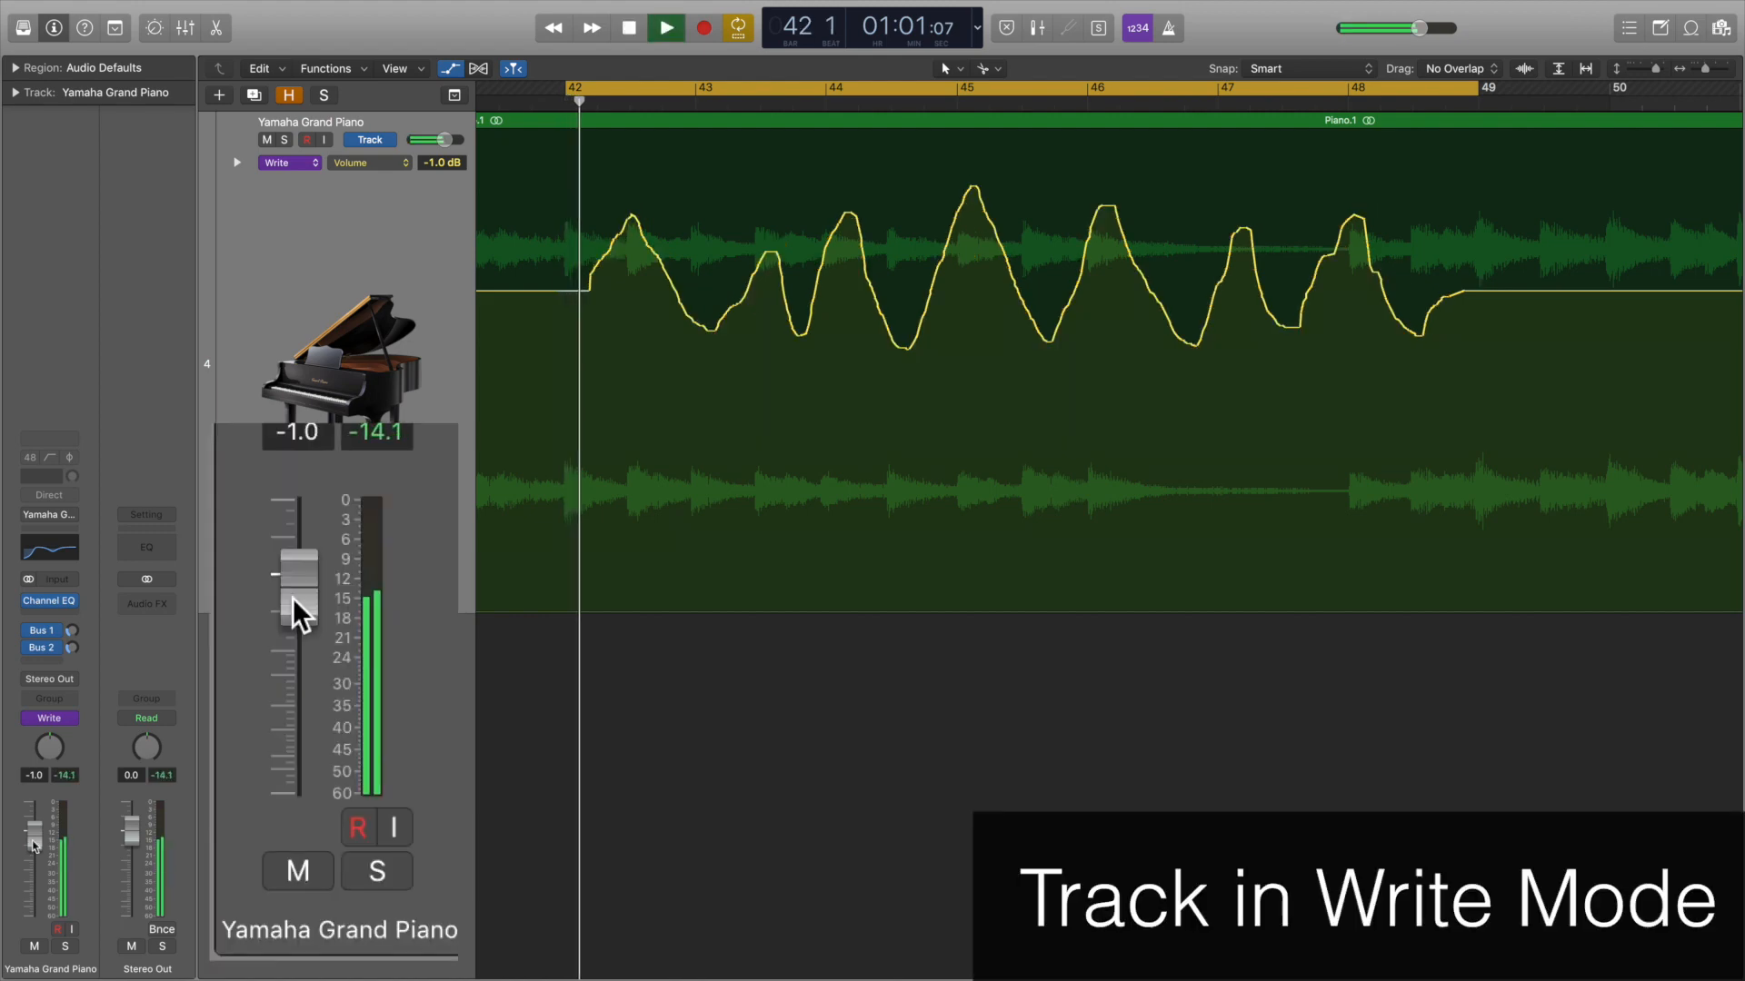
left_click_drag(34, 841, 34, 833)
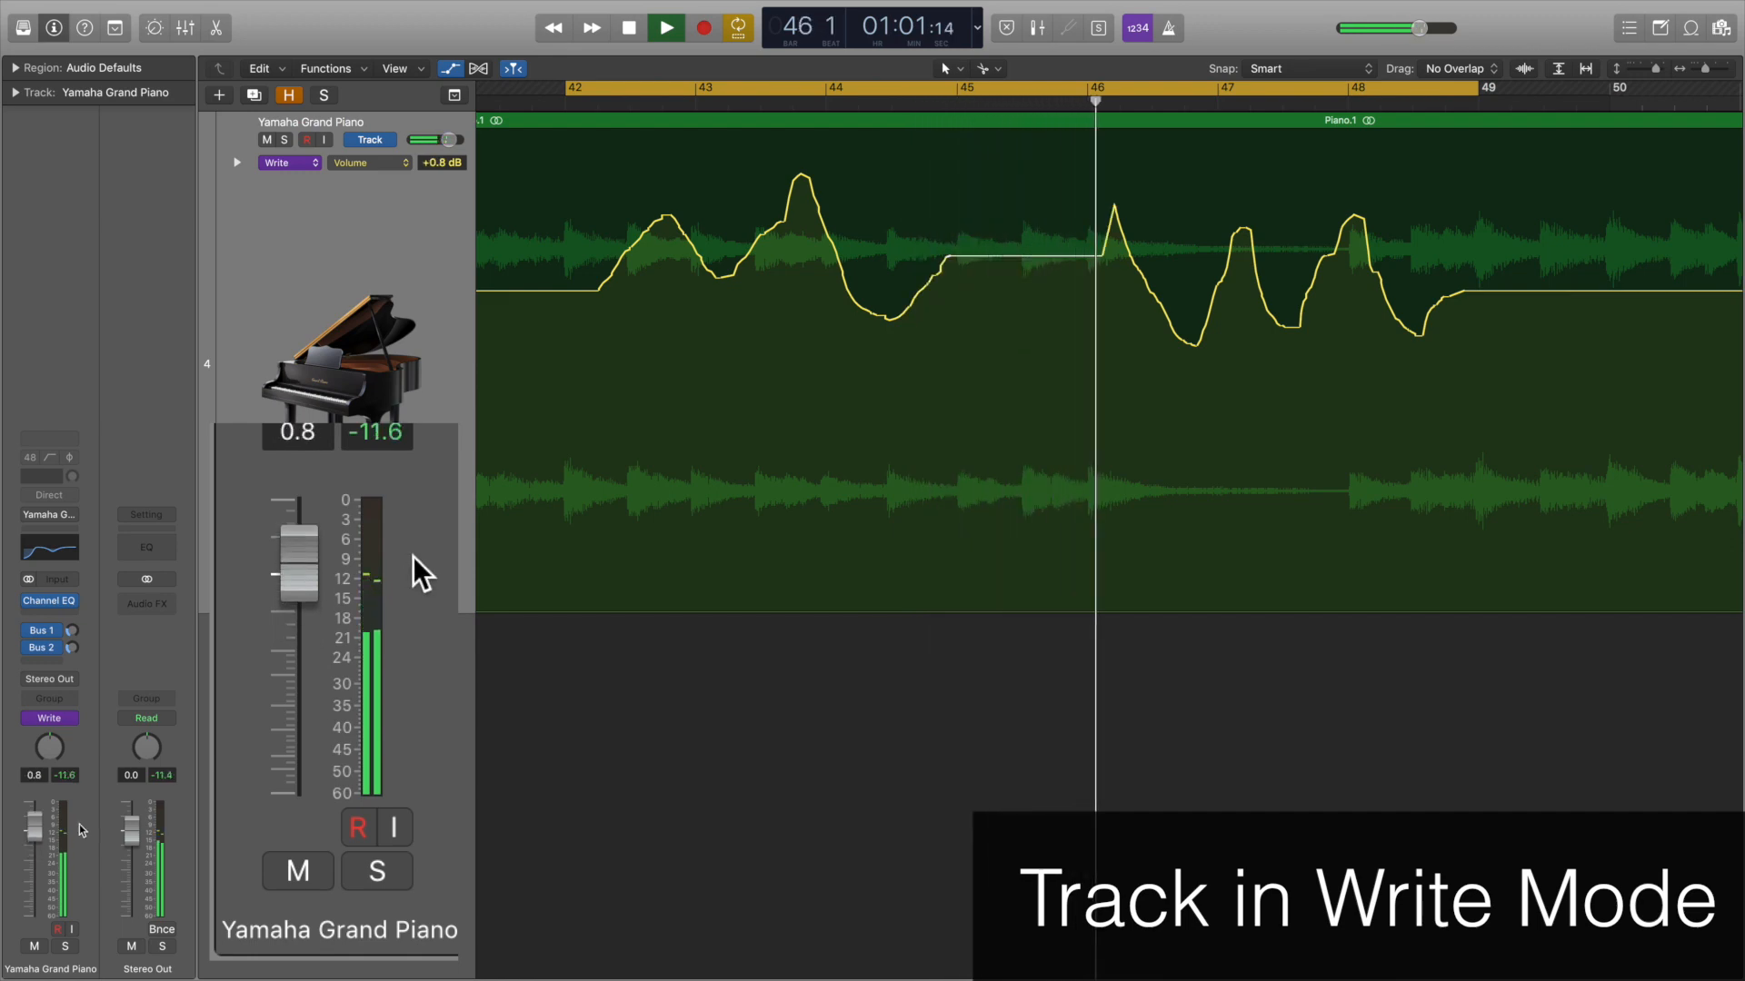
mouse_move(34, 833)
left_mouse_down()
mouse_move(34, 812)
mouse_move(50, 867)
left_mouse_up()
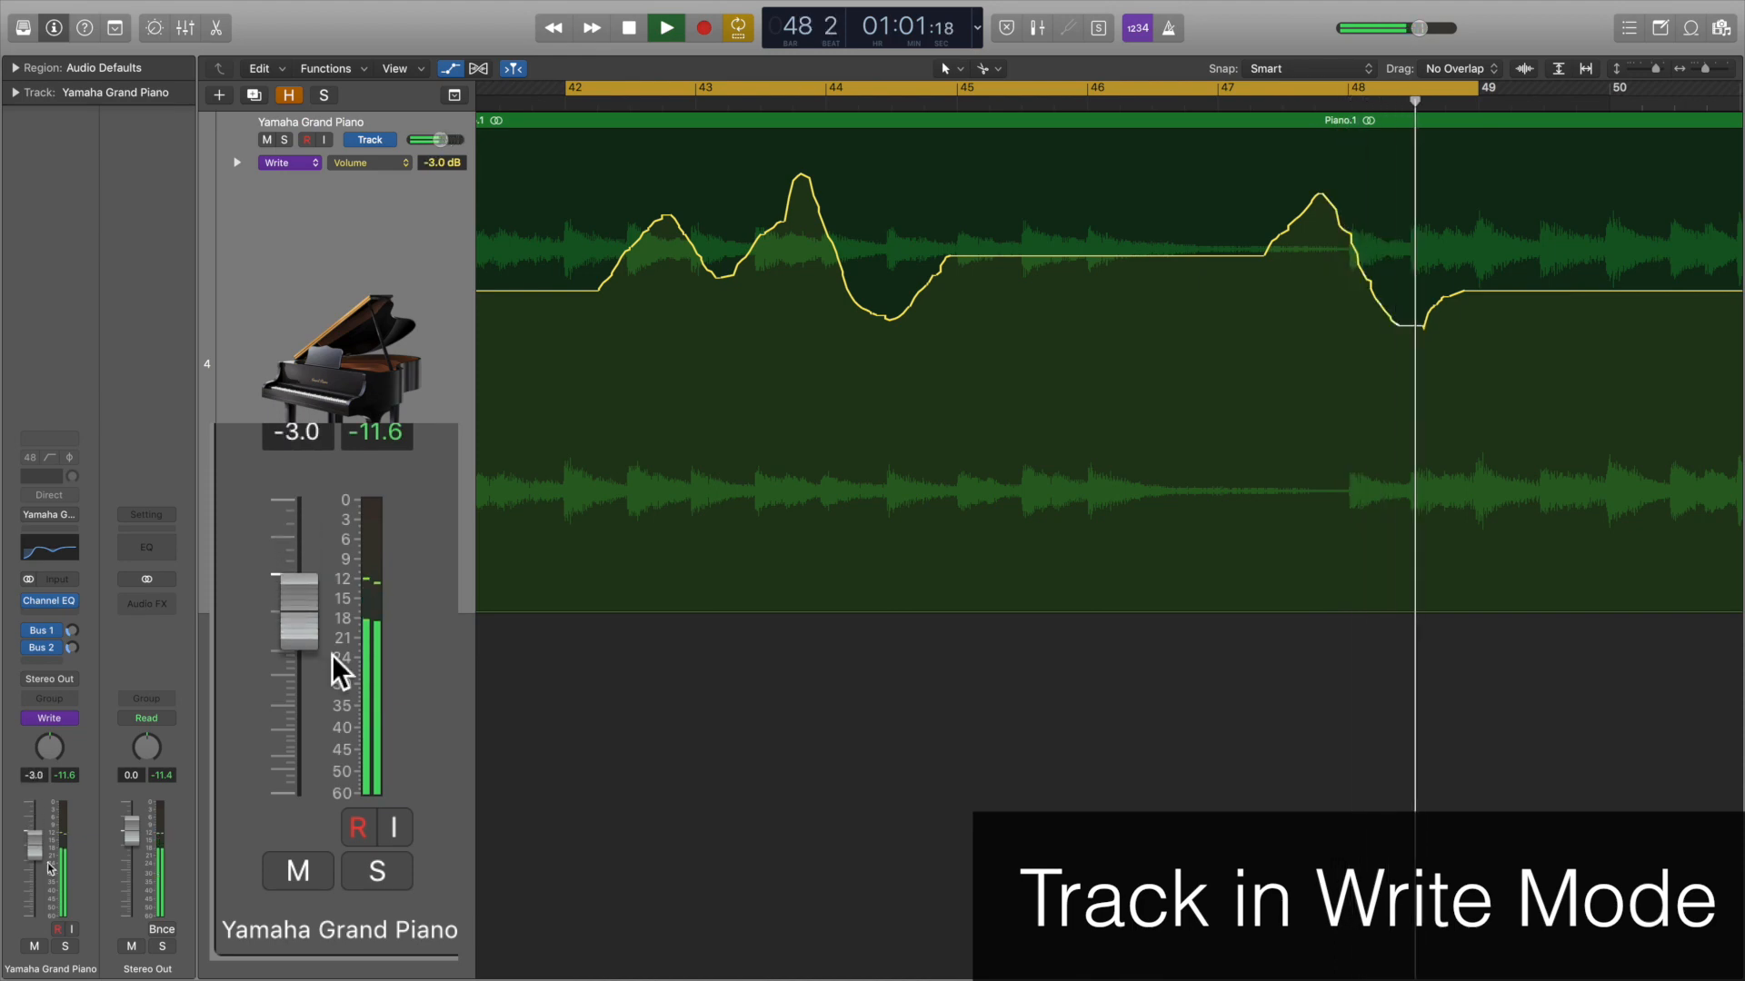
key("space")
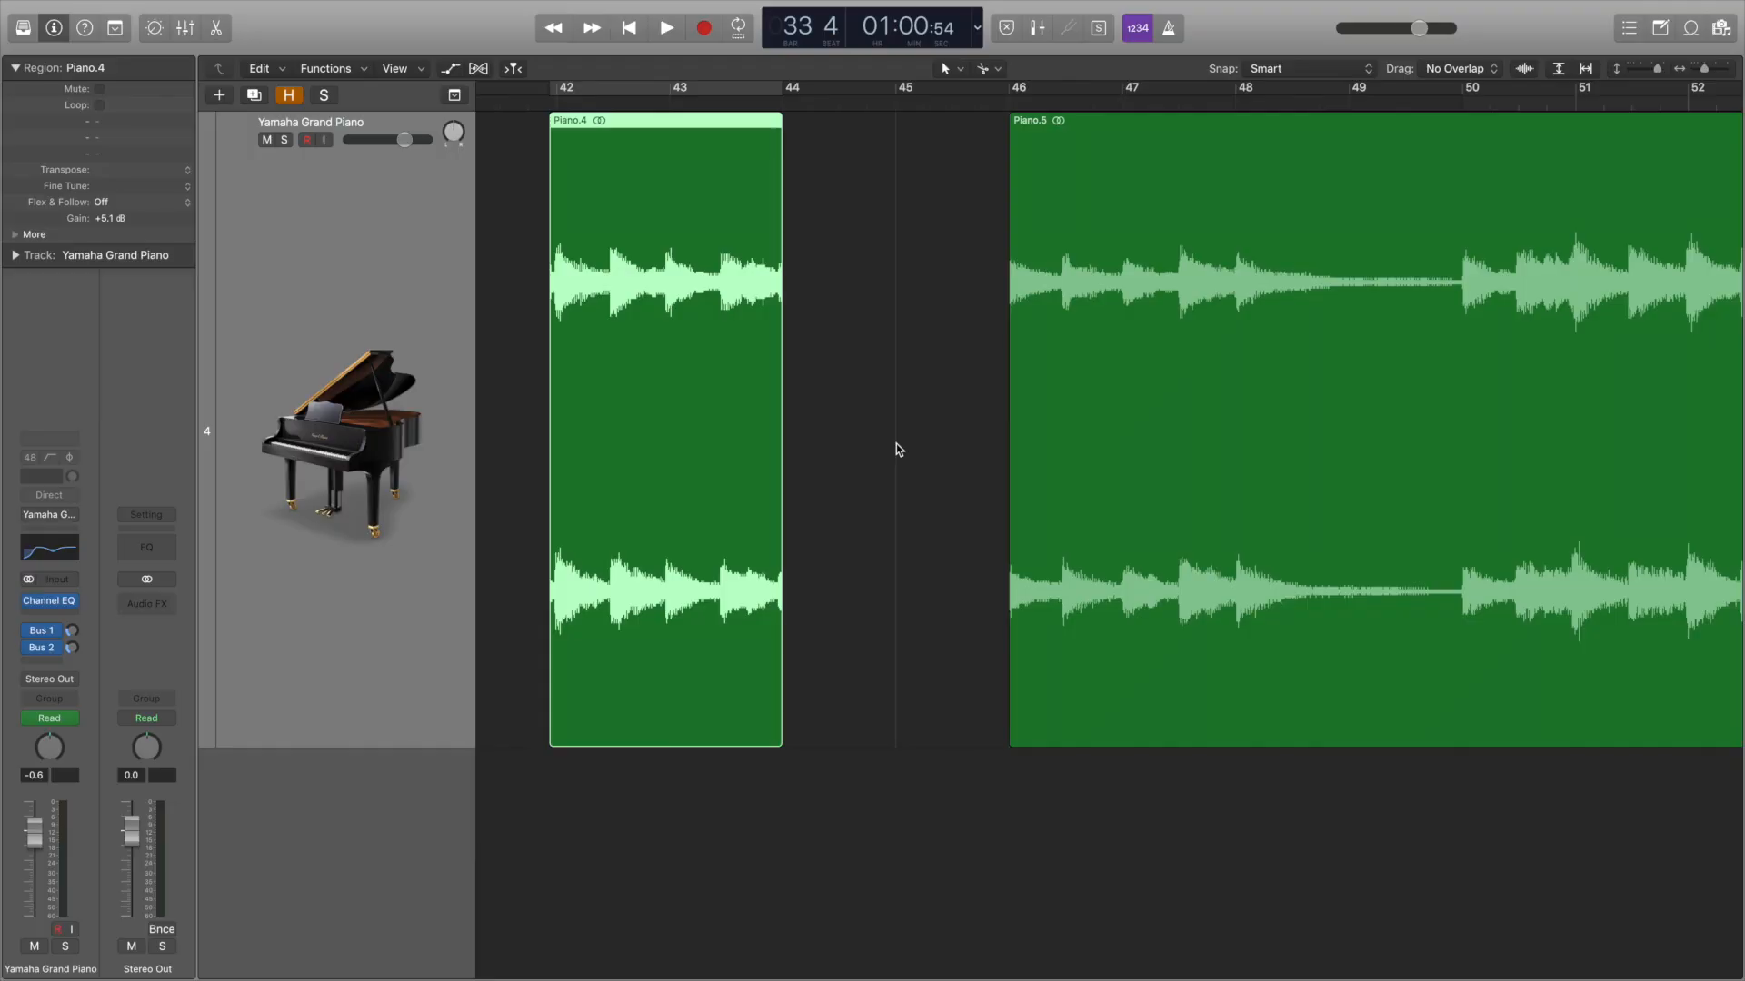
Show automation on the Yamaha Grand Piano track and switch it from track to region automation.
left_click(452, 69)
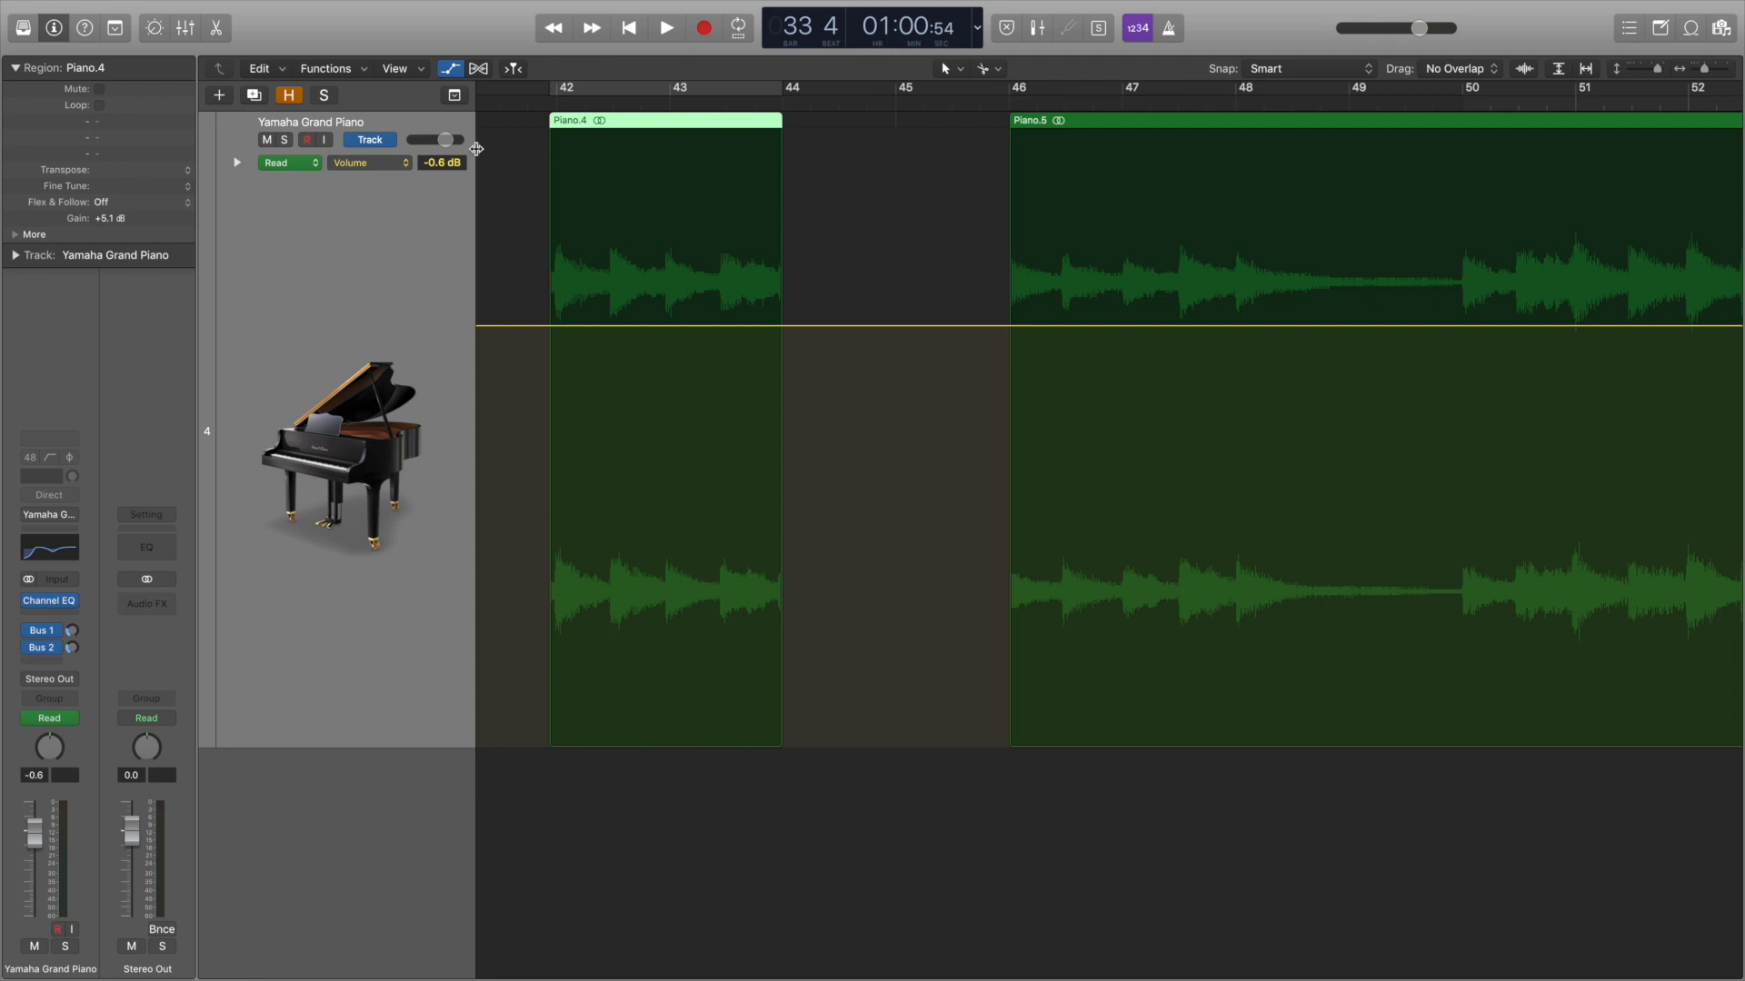
left_click(378, 140)
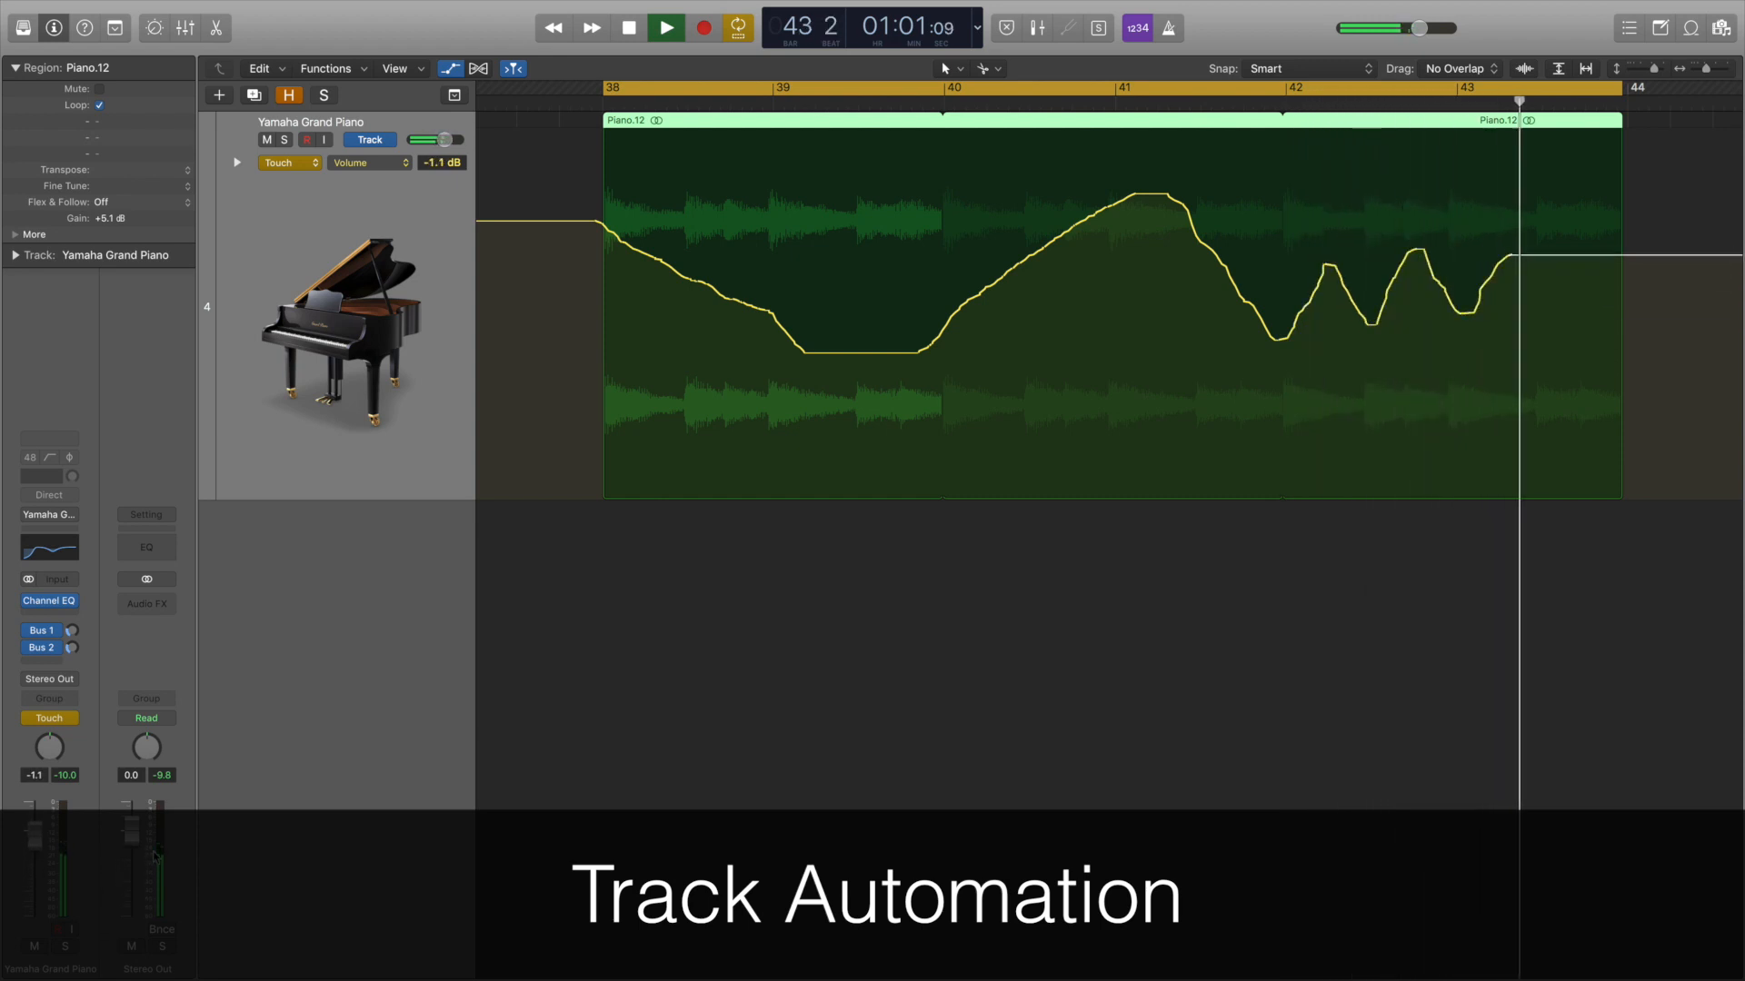
Record Touch-mode volume fader moves as region automation on the looped Piano.12 region from bar 38, and stop playback.
key("space")
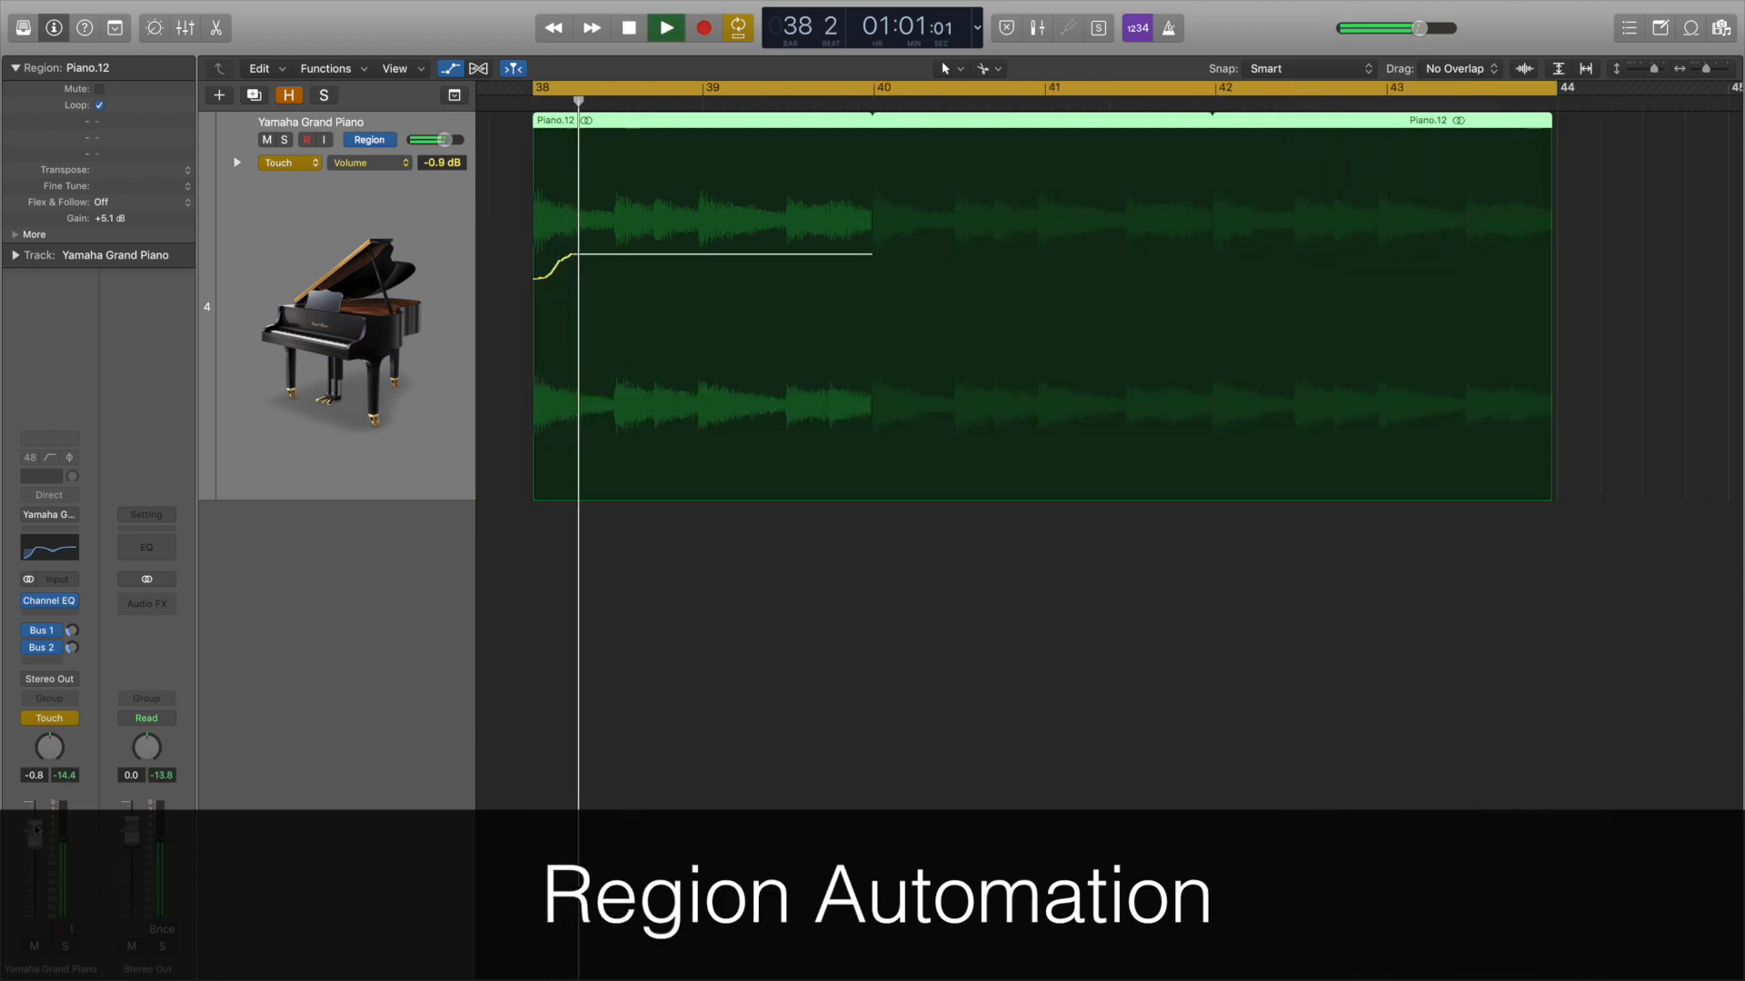
left_click_drag(74, 822, 84, 852)
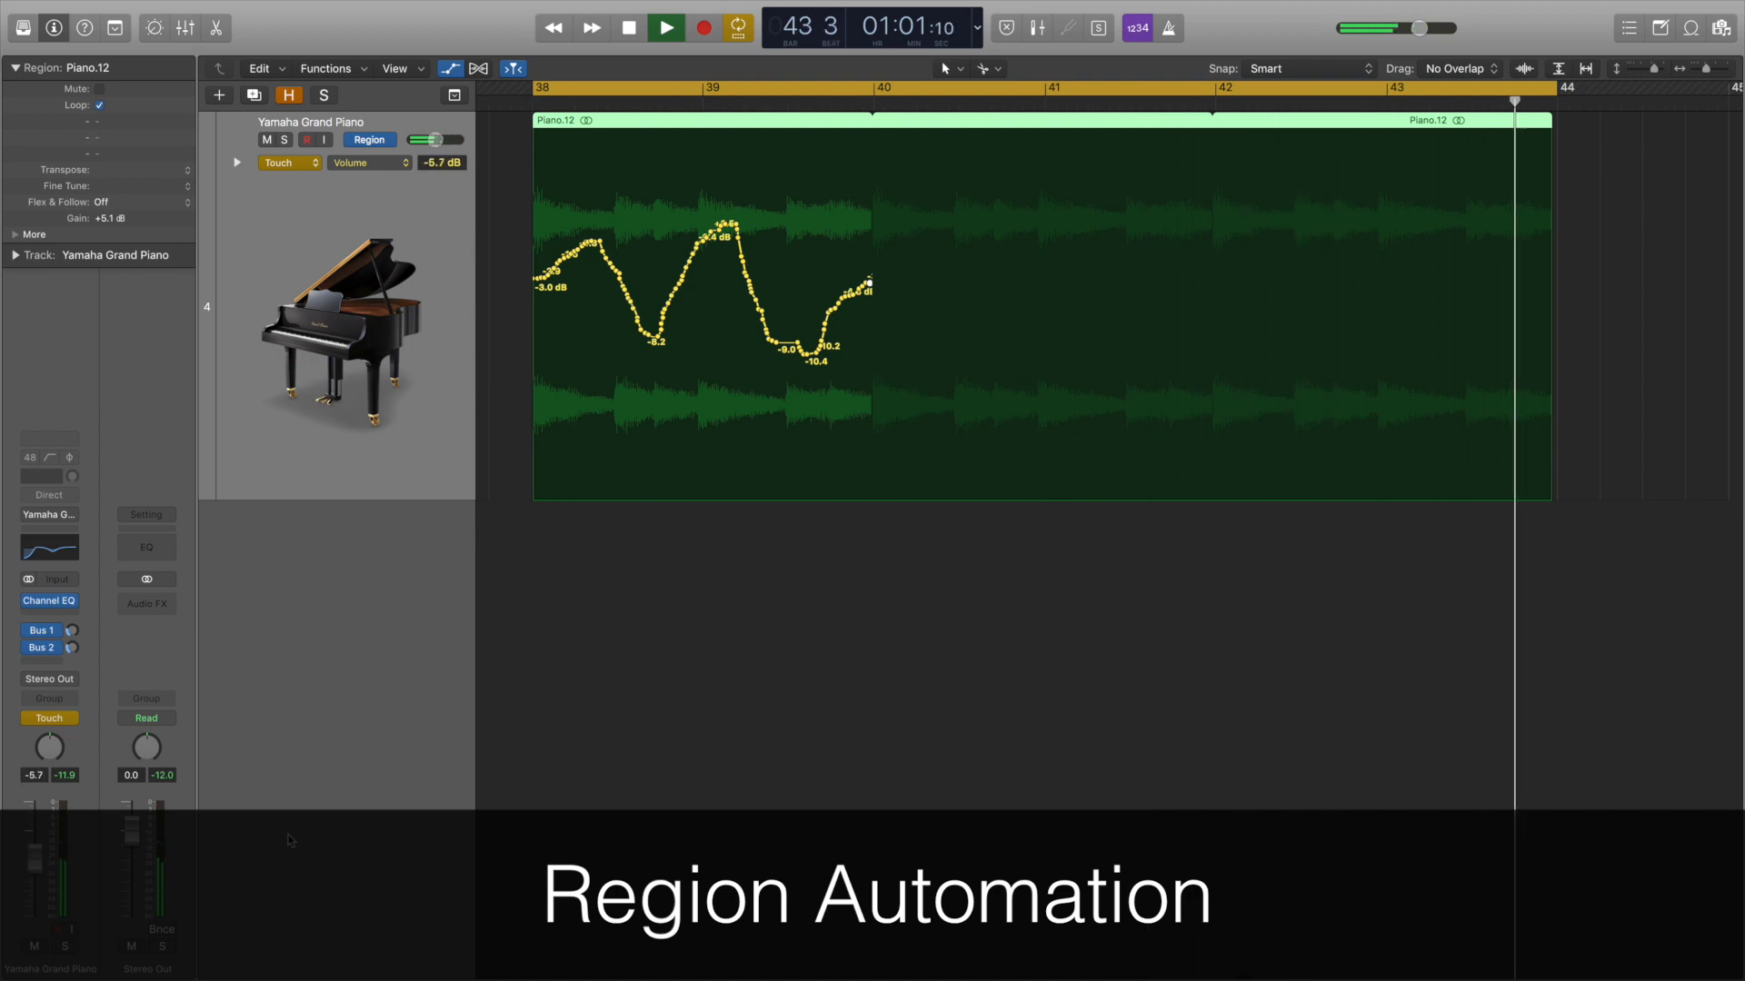
key("space")
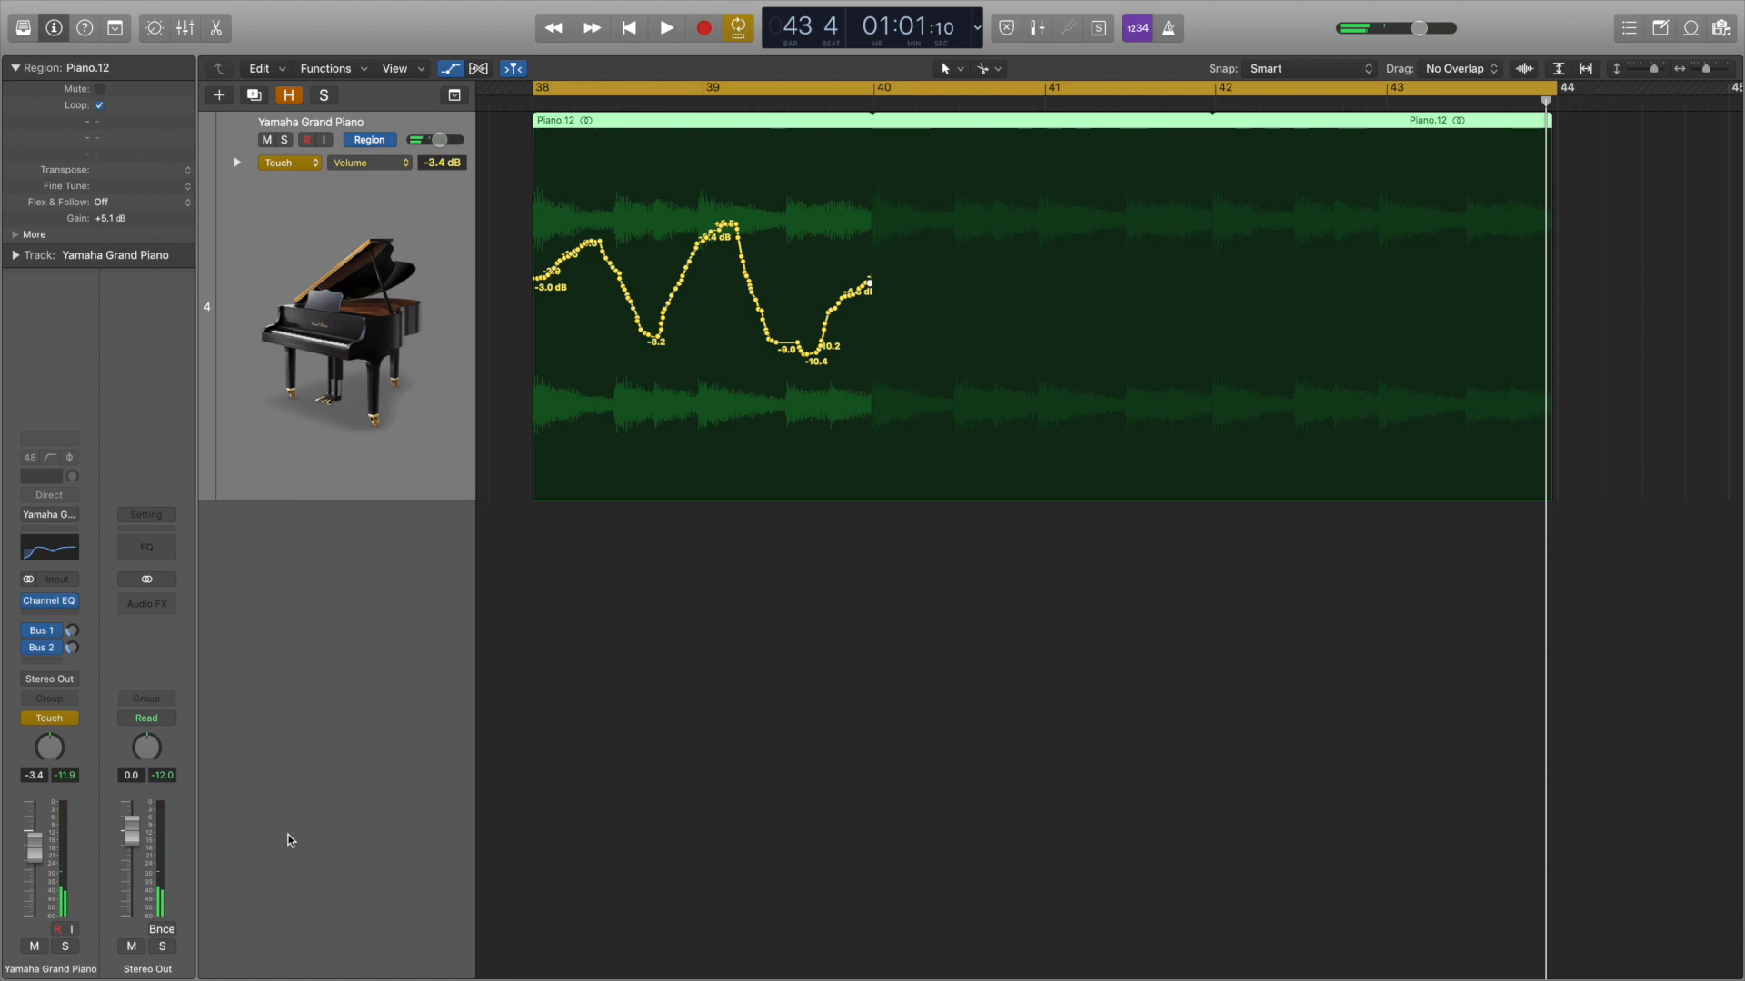